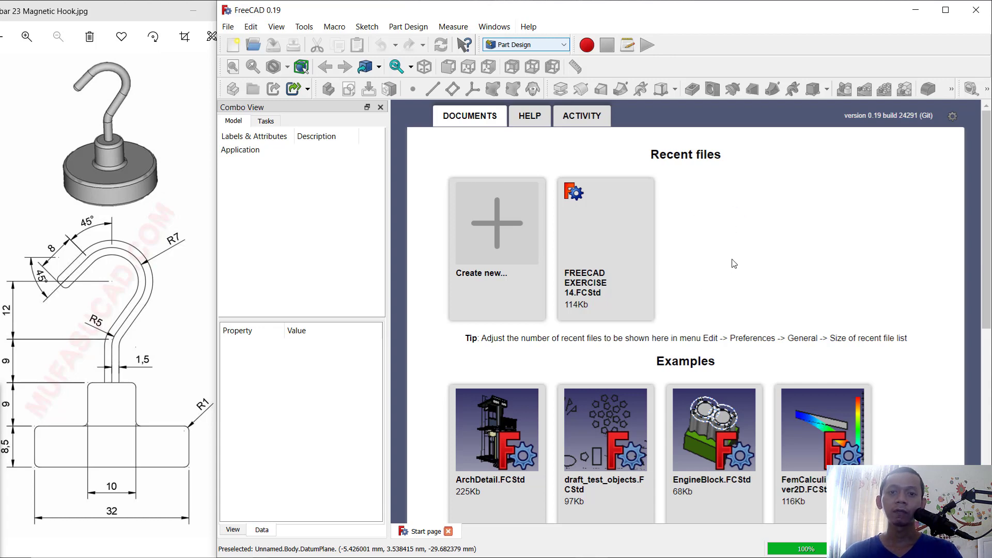
Create a new document with a Part Design body and a sketch on XZ_Plane.
left_click(495, 231)
left_click(547, 45)
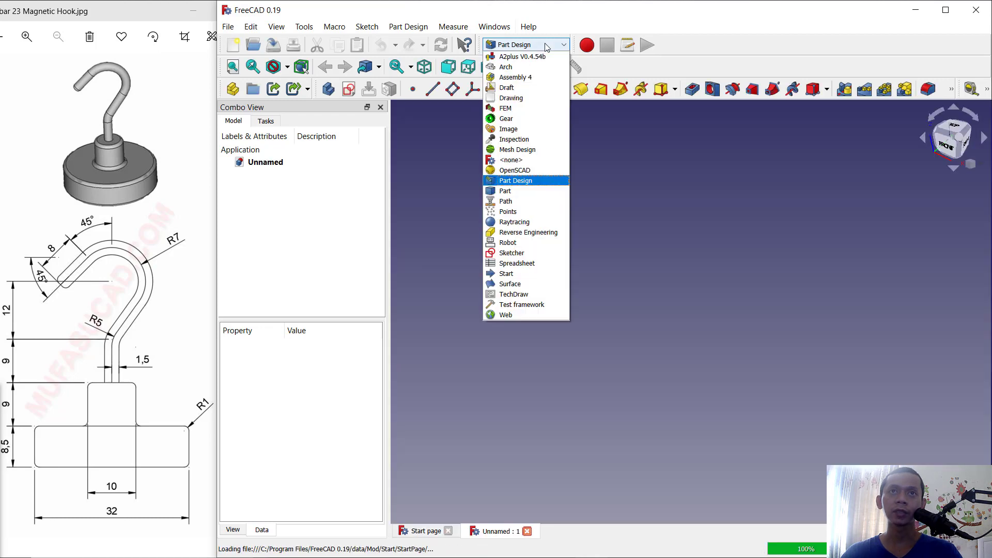
left_click(527, 182)
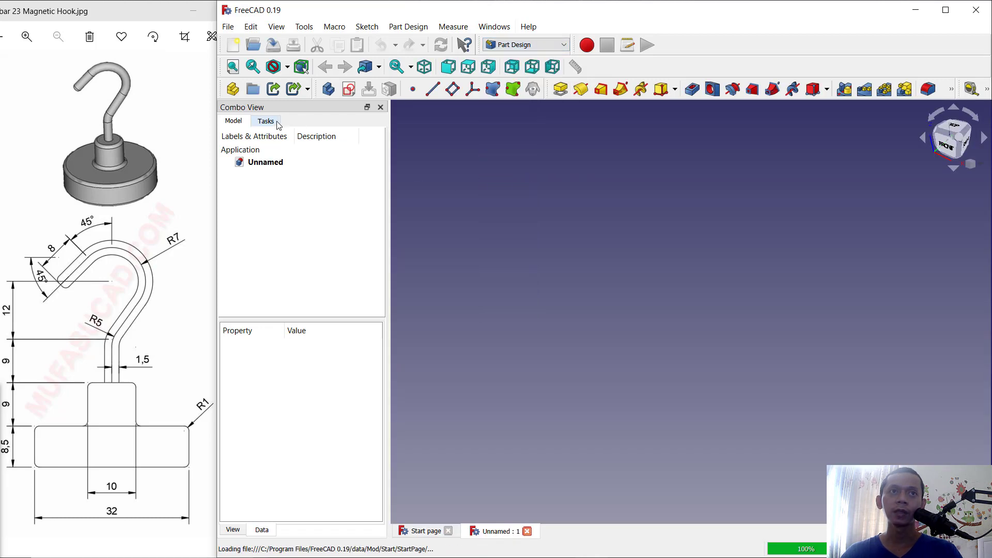
left_click(247, 166)
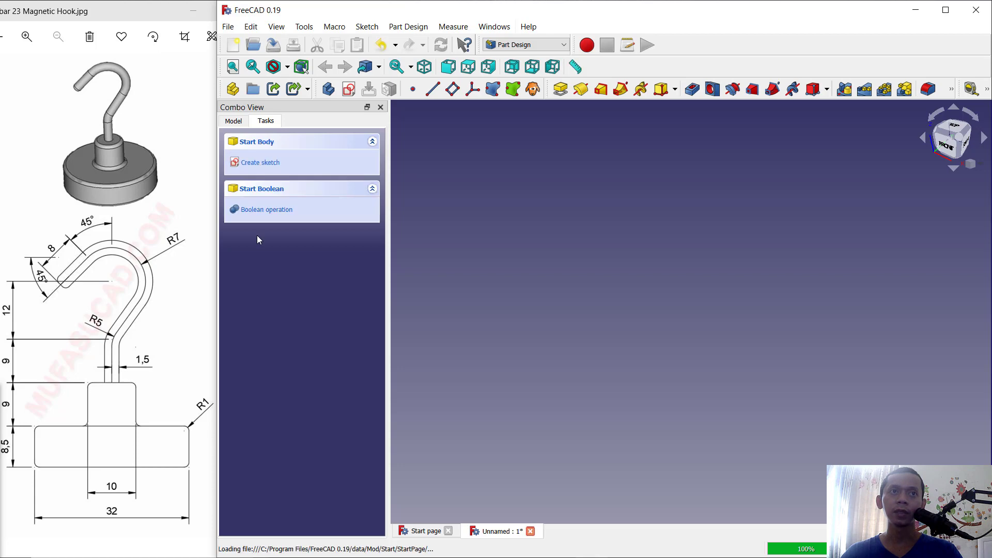
left_click(261, 163)
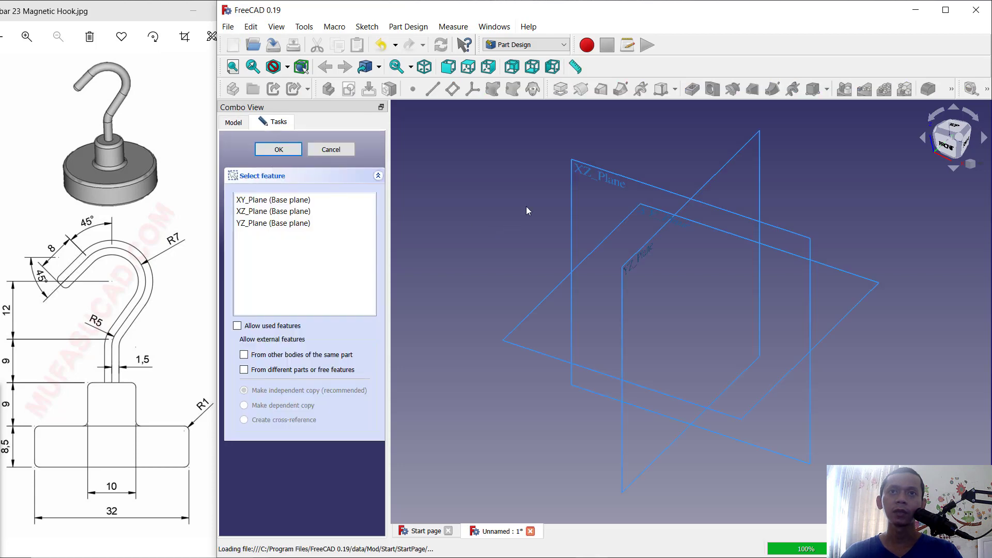
left_click(606, 171)
left_click(279, 150)
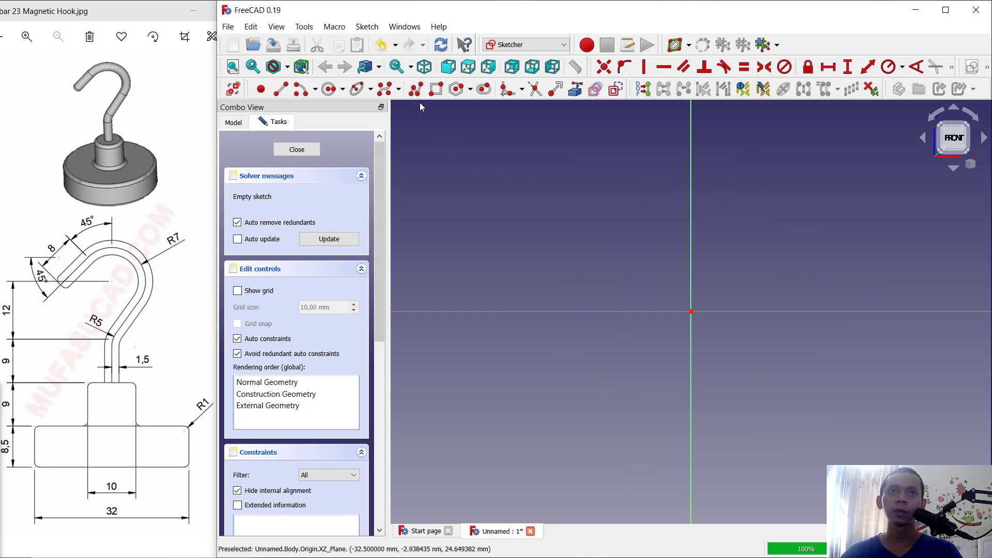
Draw a closed six-sided stepped polyline from the origin along the horizontal axis and up the vertical axis.
left_click(416, 89)
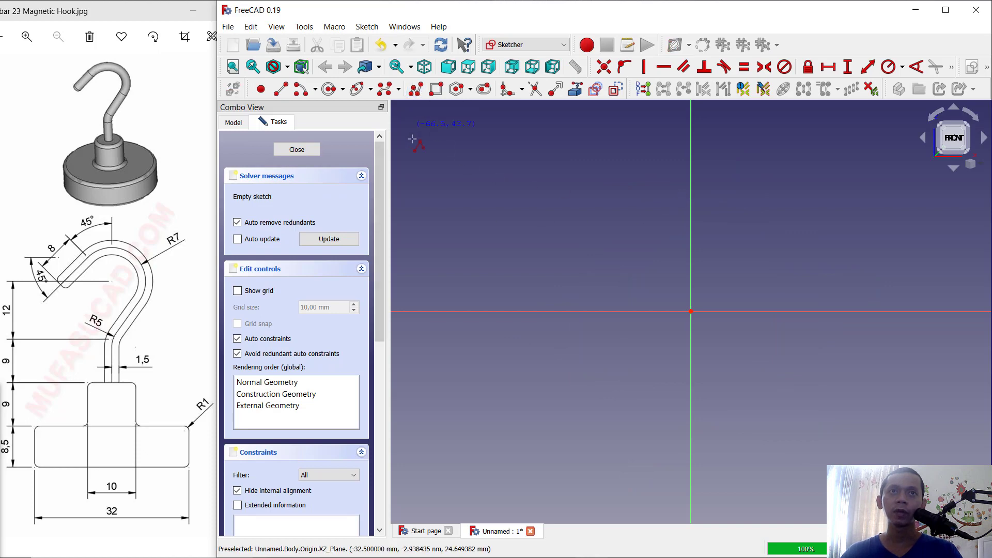
left_click(691, 311)
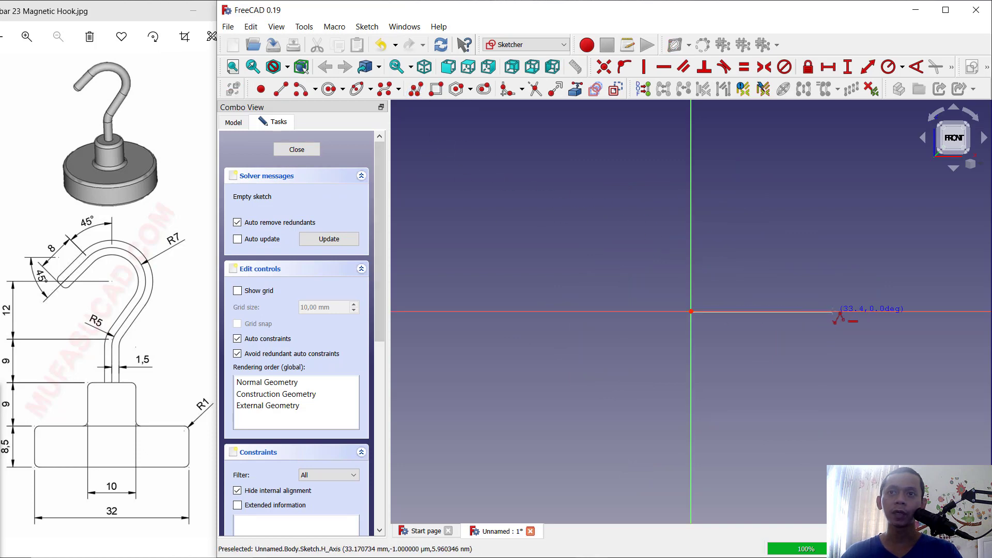
left_click(833, 311)
left_click(833, 259)
left_click(769, 258)
left_click(769, 218)
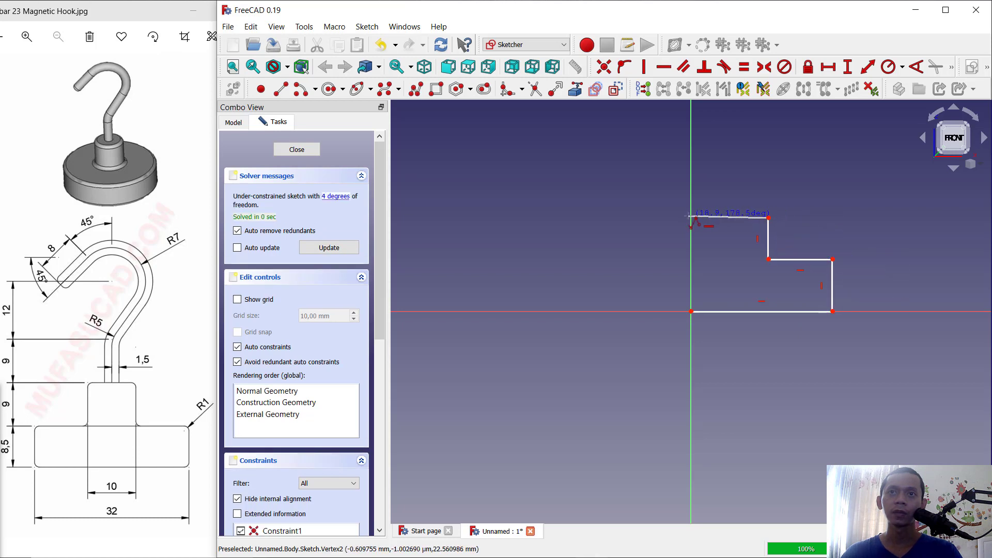
left_click(690, 218)
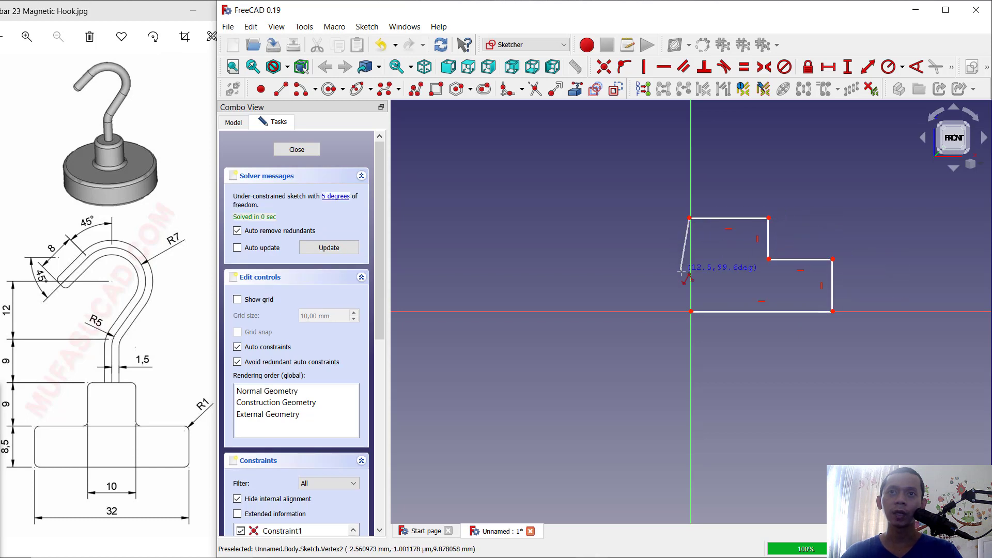
left_click(690, 311)
middle_click_drag(782, 236, 684, 275)
scroll(677, 276, "up", 2)
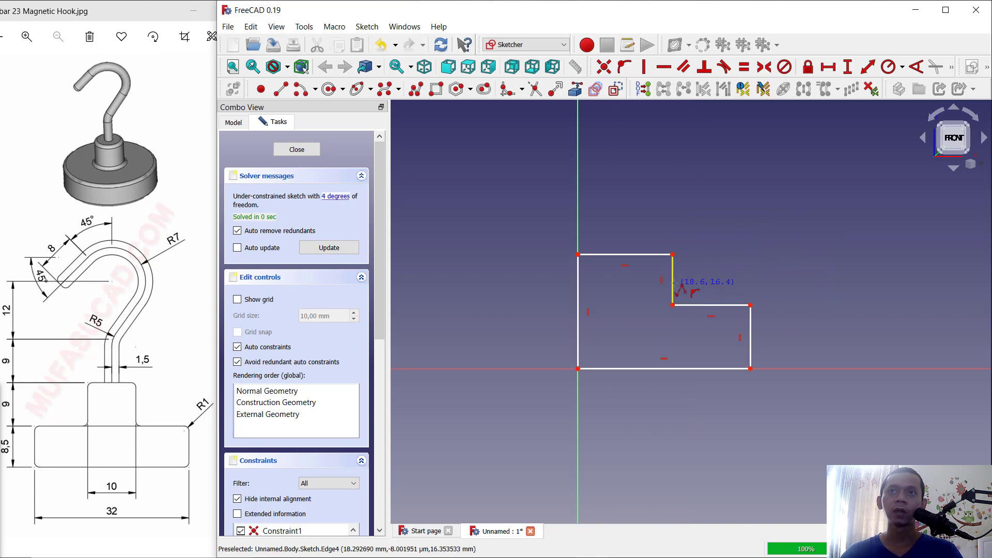
Set the horizontal widths of the bottom and top edges to 16 mm and 5 mm.
left_click(827, 67)
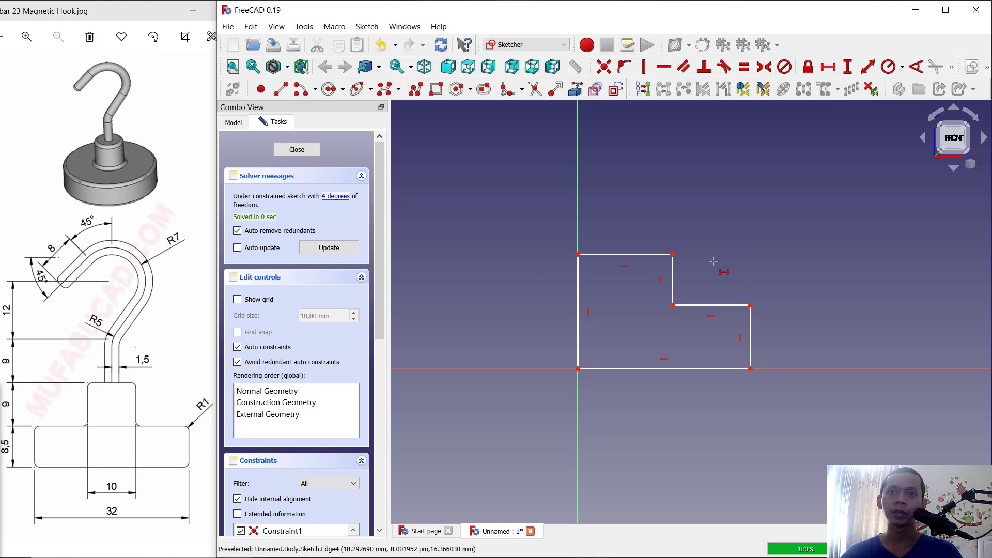
left_click(656, 368)
type("16")
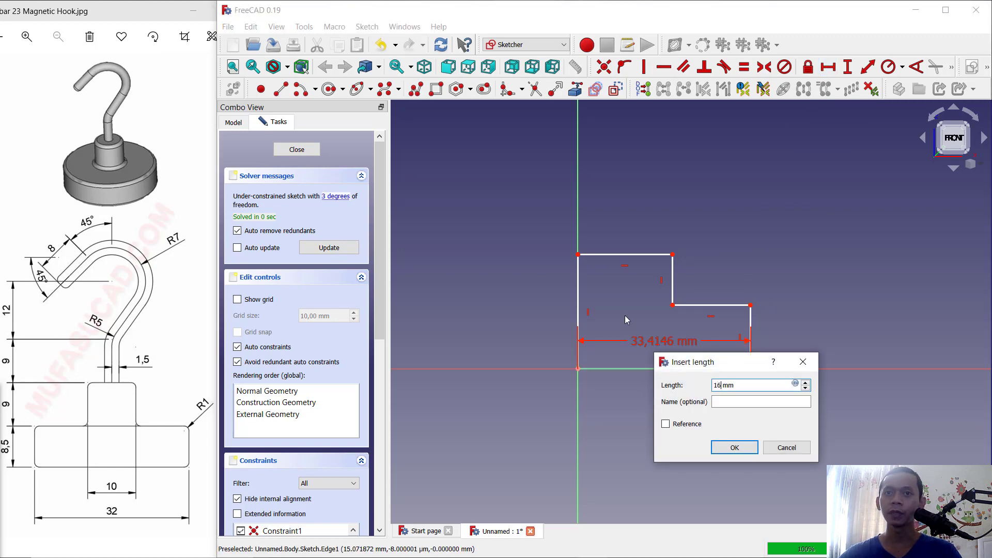
key("Return")
left_click(628, 254)
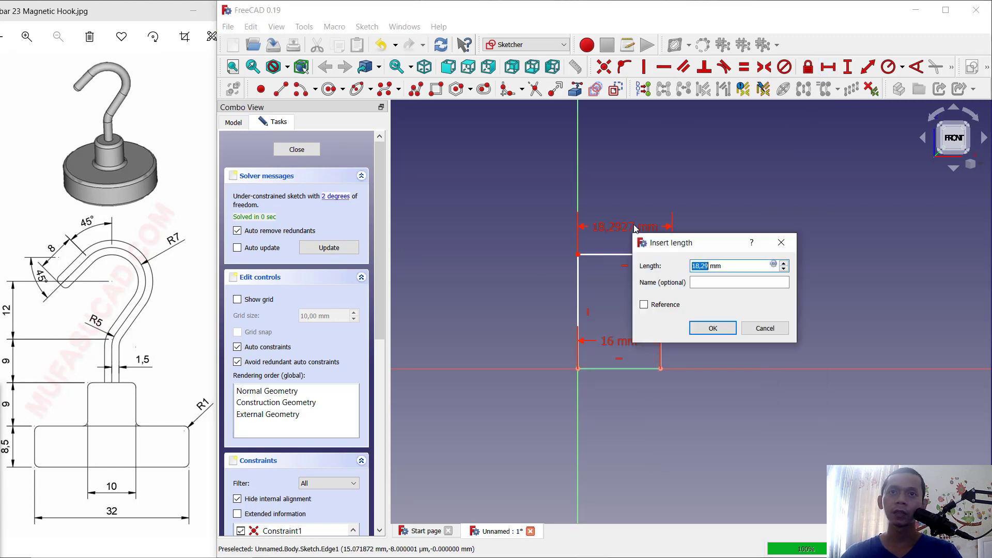
type("5")
key("Return")
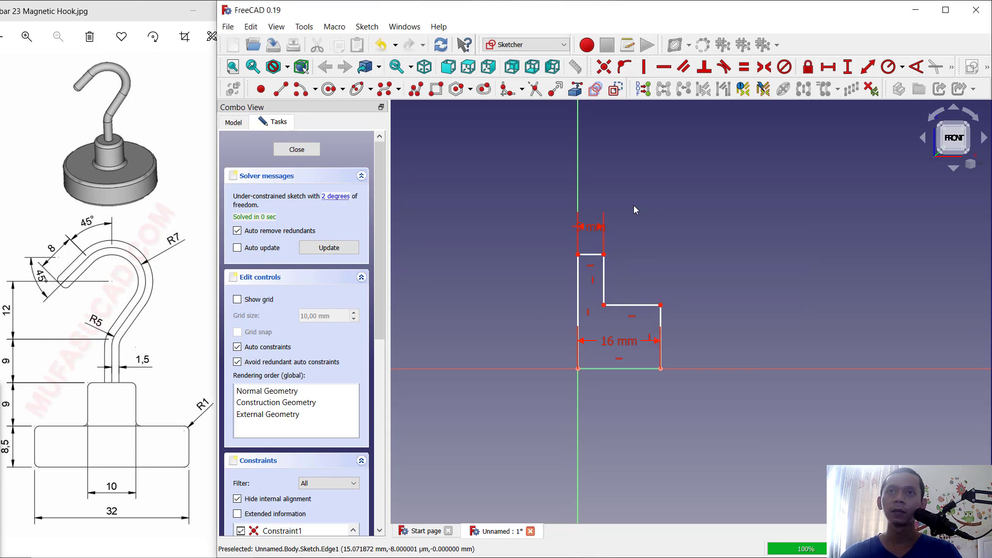
Set the right-edge and inner-edge heights to 8,5 mm and 9 mm, then close the sketch.
key("i")
left_click(661, 331)
type("8")
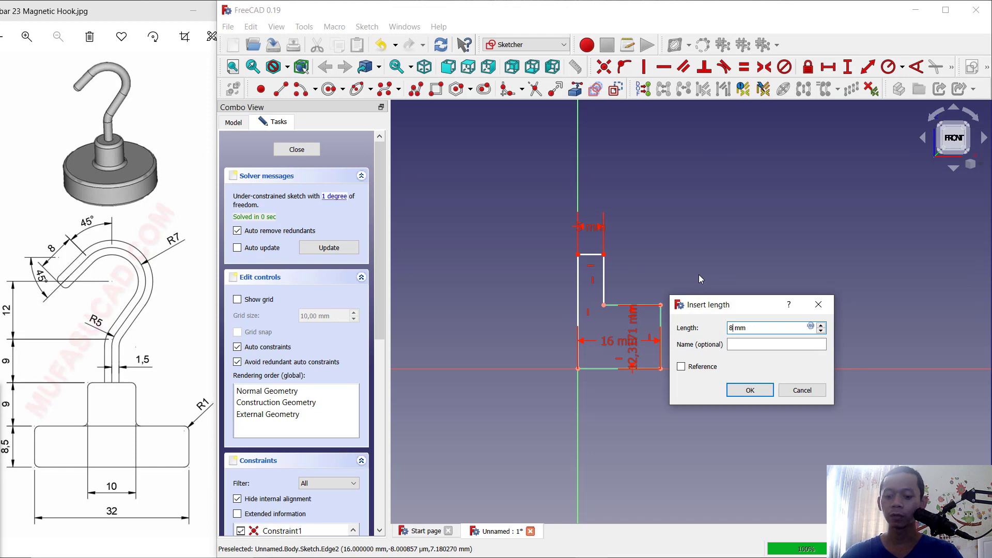
type(",5")
key("Return")
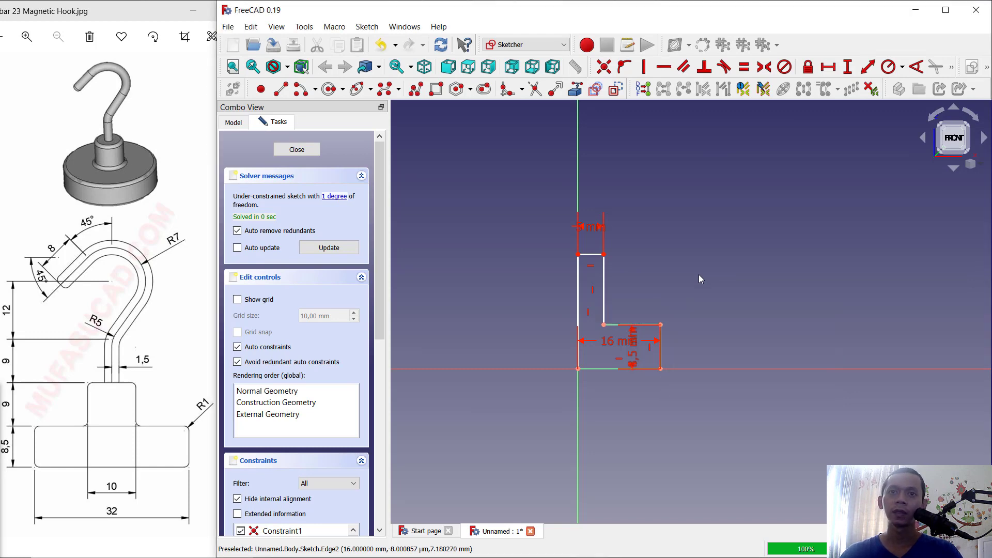
left_click(604, 303)
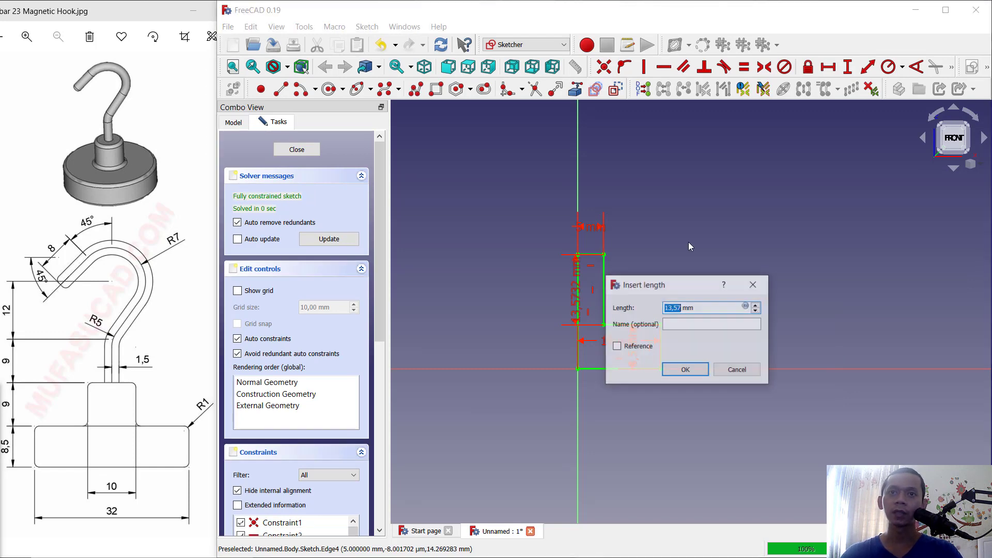
type("9")
key("Return")
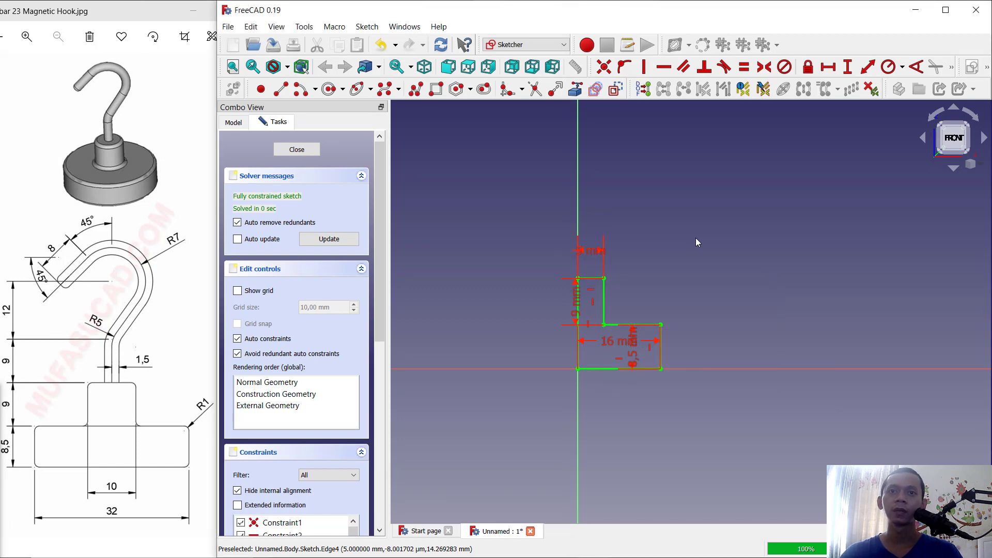
left_click(299, 151)
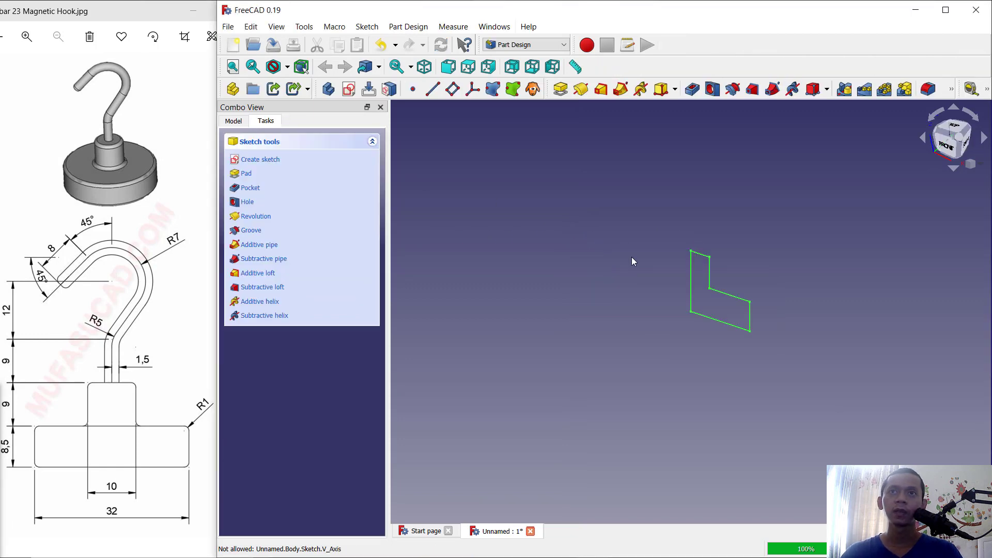
Revolve the profile 360° around the vertical sketch axis.
scroll(708, 282, "up", 5)
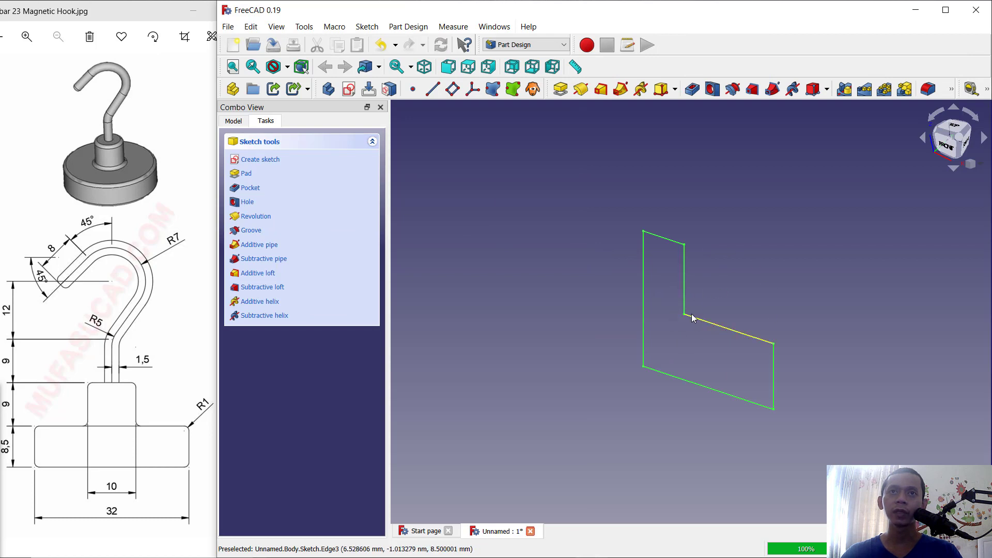
left_click(581, 89)
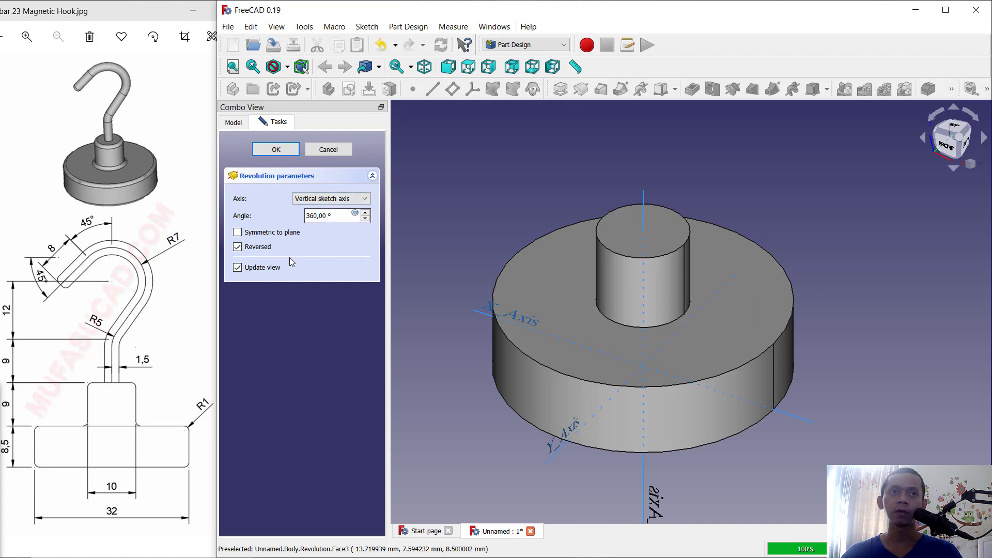
left_click(276, 150)
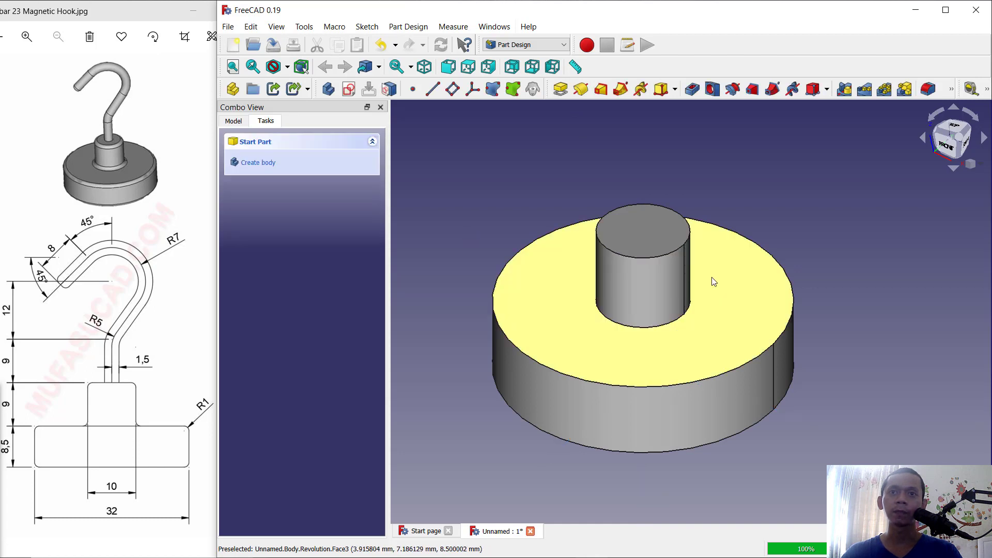
Round the post top, base top and base bottom faces with a 1 mm fillet.
left_click(647, 230)
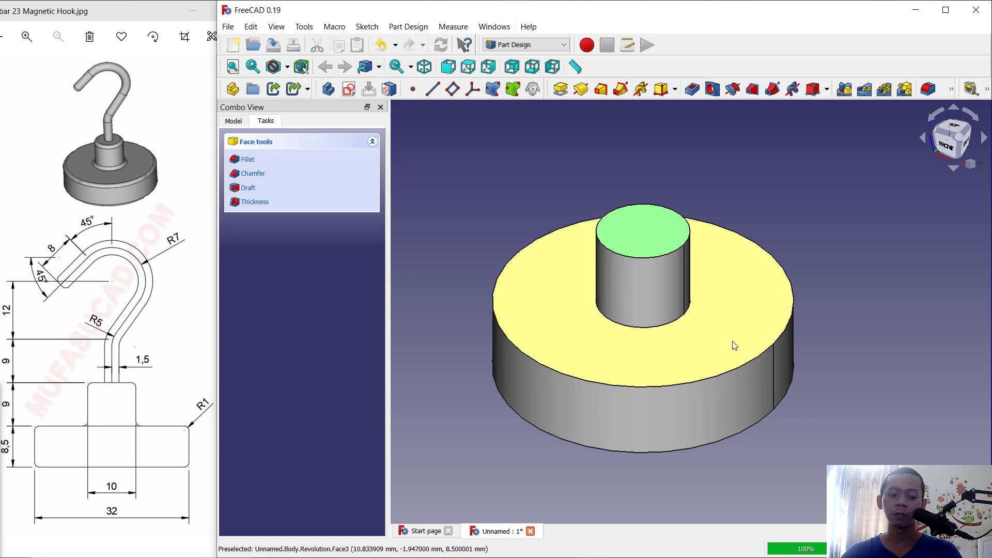
mouse_move(700, 328)
middle_mouse_down()
mouse_move(704, 243)
mouse_move(720, 288)
mouse_move(703, 312)
middle_mouse_up()
left_click(658, 427)
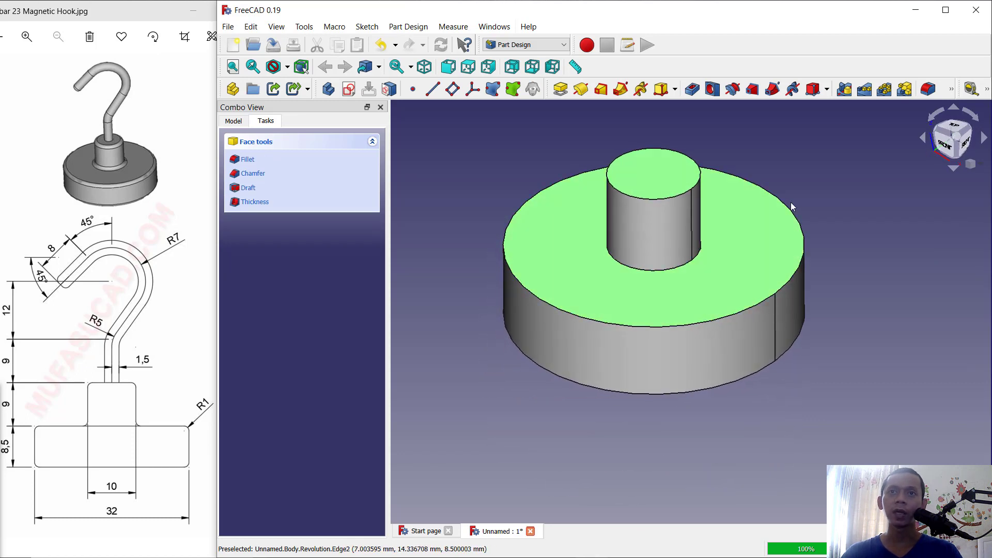
middle_click_drag(792, 206, 803, 264)
left_click(928, 90)
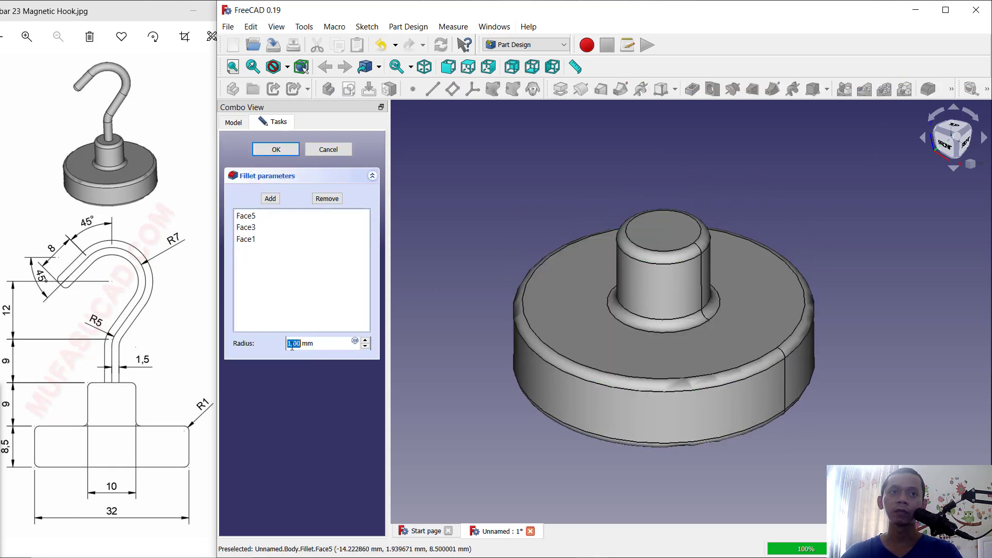
left_click(275, 149)
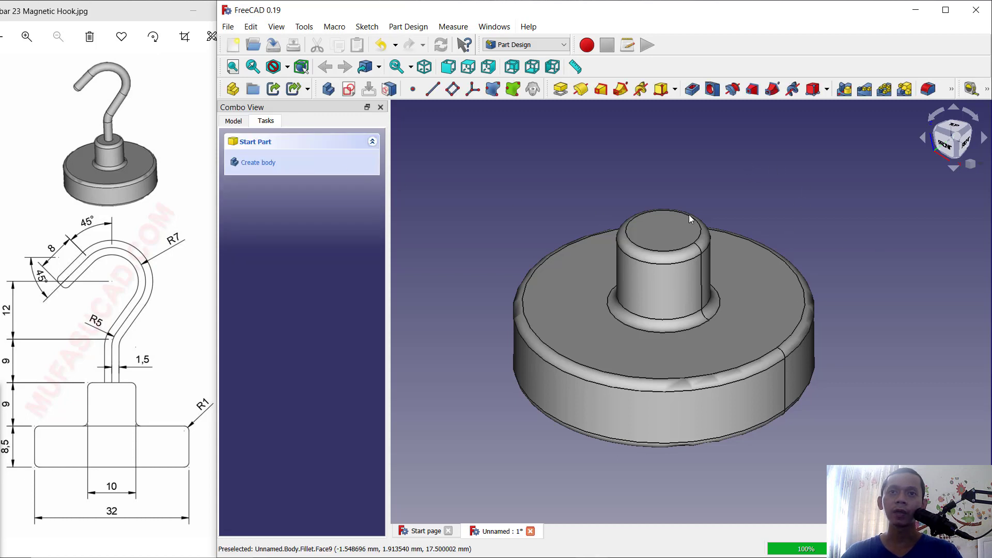
left_click(665, 238)
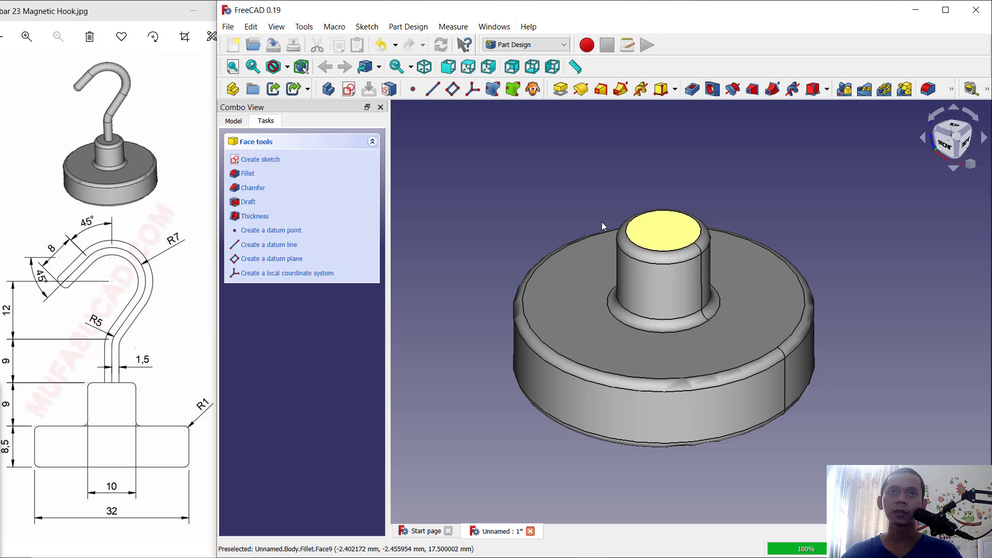
Add a datum plane attached to XZ_Plane, standing vertically through the base.
left_click(453, 88)
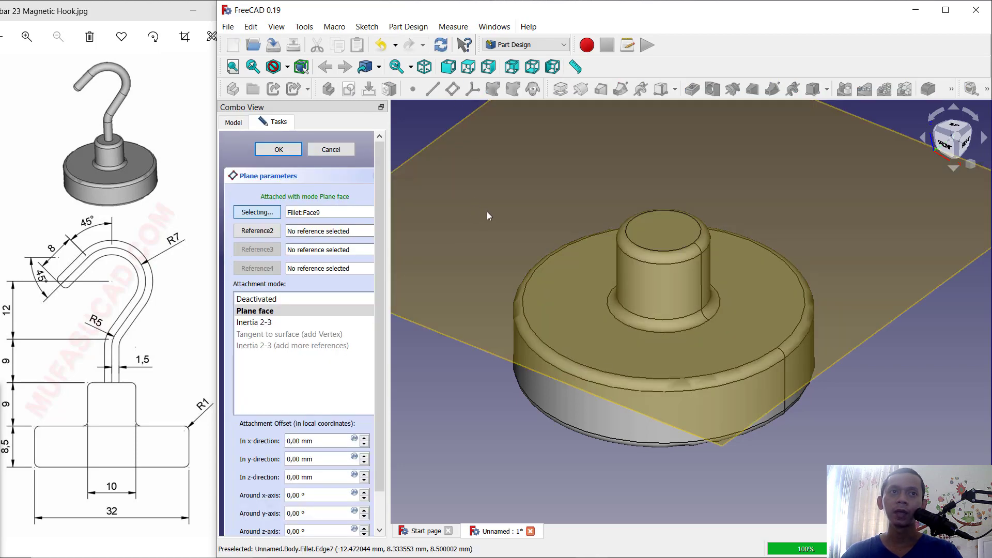
left_click(233, 122)
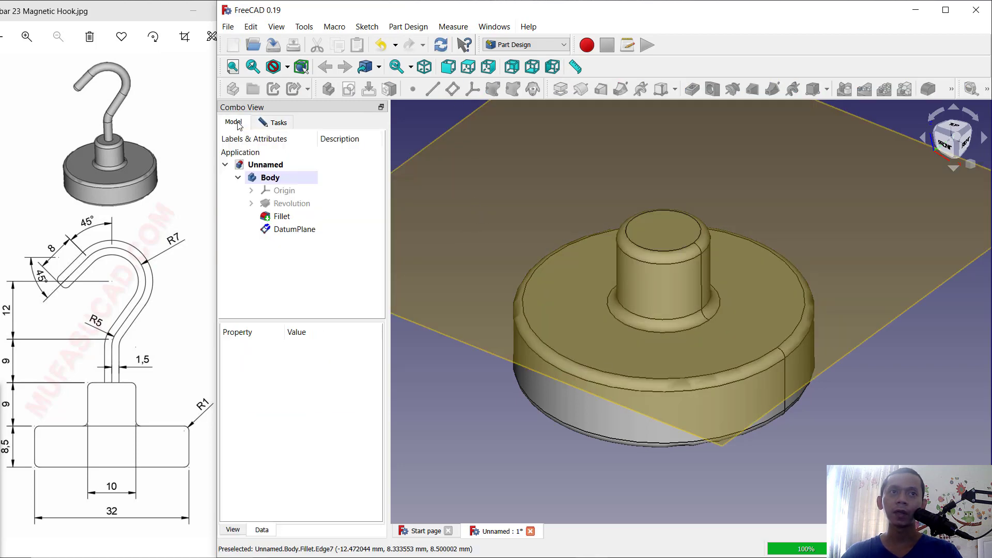
left_click(252, 191)
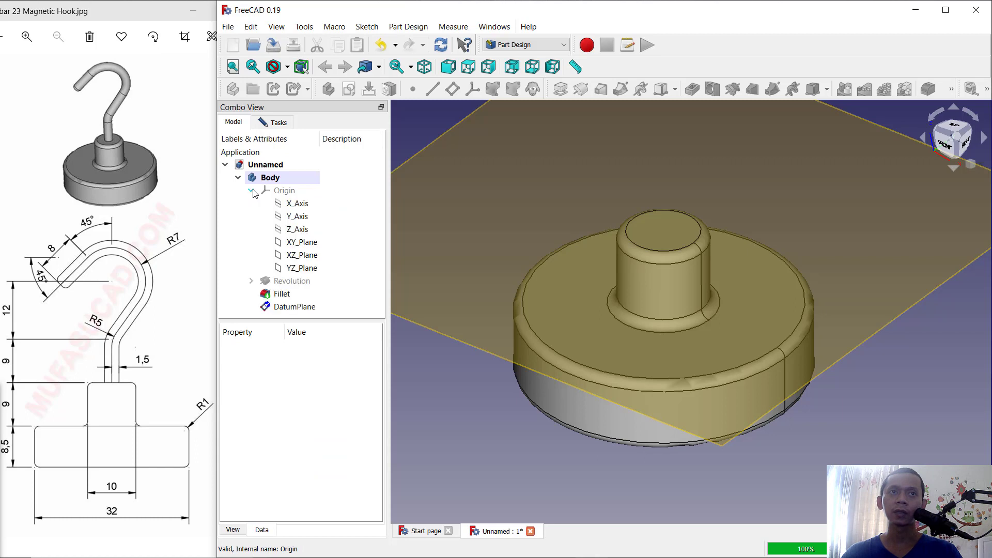
left_click(305, 256)
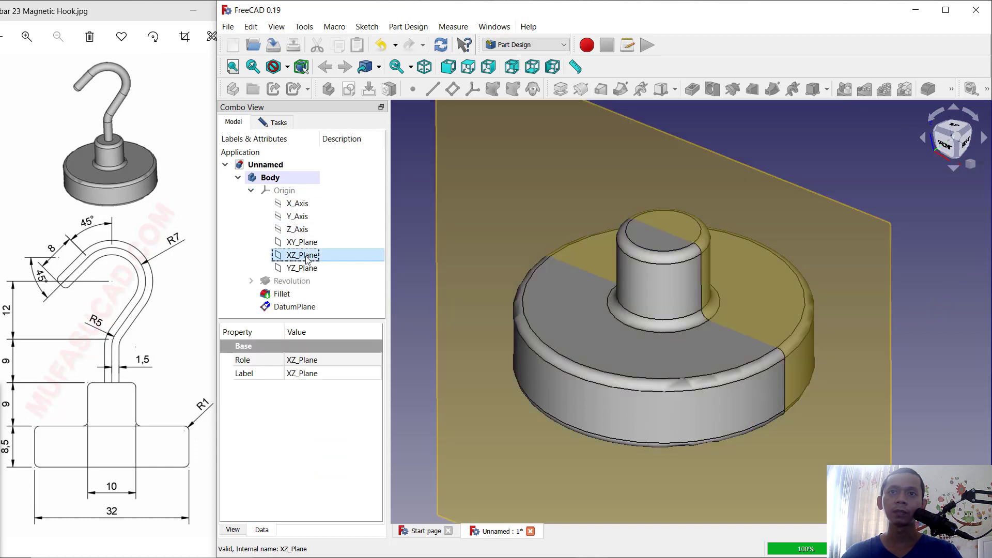
left_click(273, 124)
left_click(284, 150)
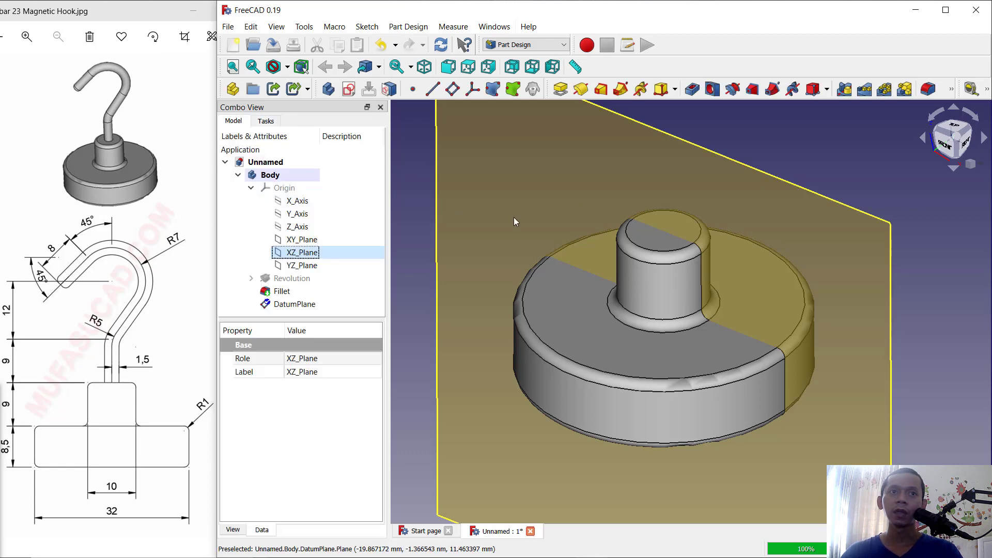
left_click(265, 121)
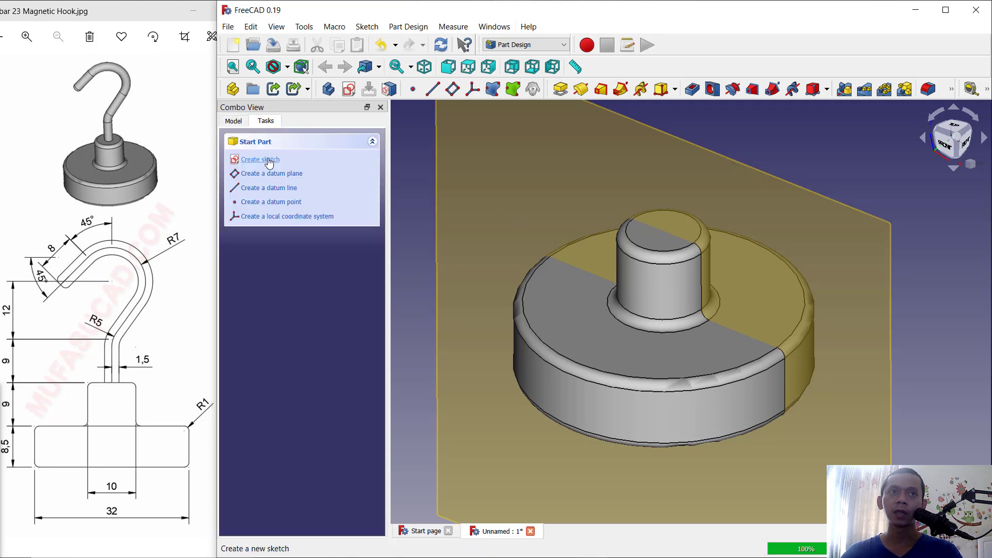
Start a new sketch on the datum plane and switch the draw style to wireframe.
left_click(267, 161)
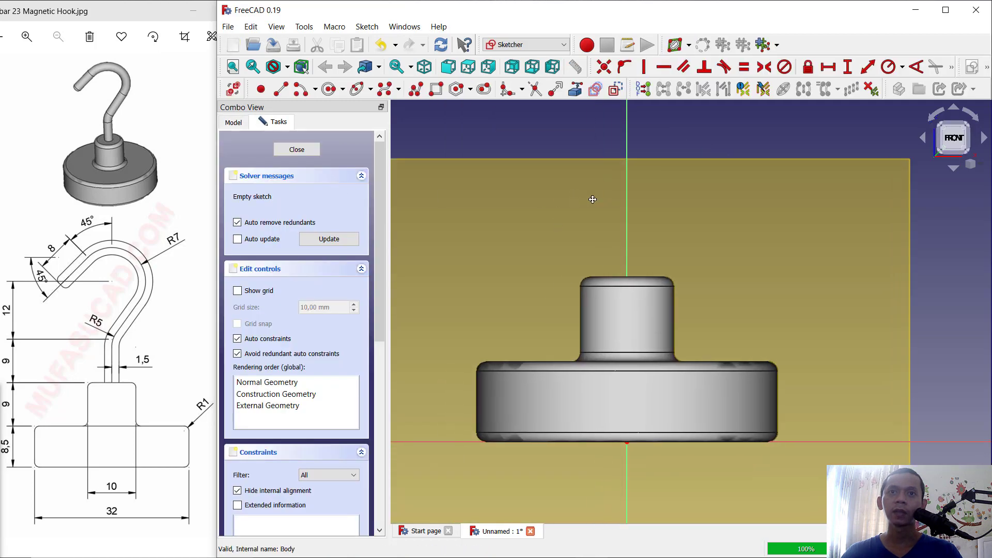
left_click(276, 26)
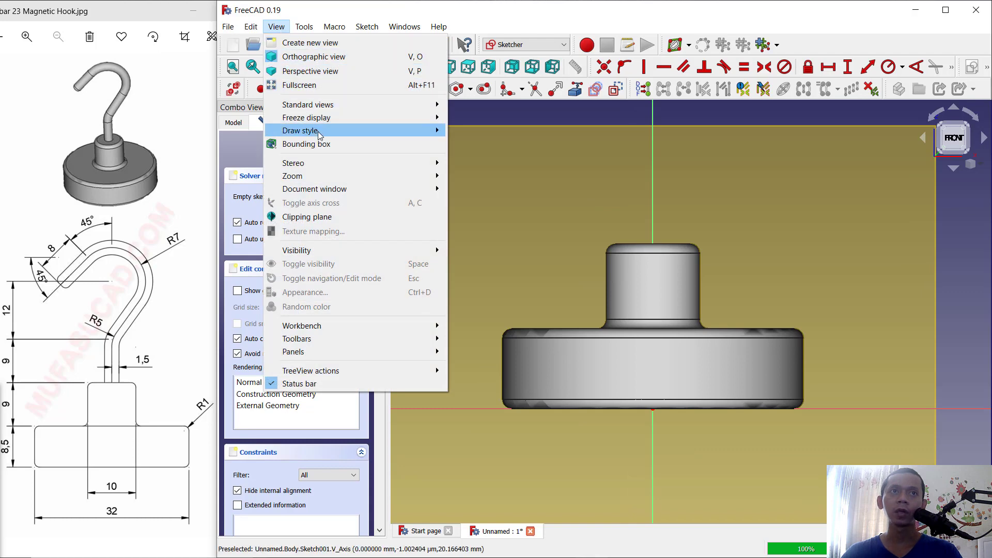
mouse_move(319, 132)
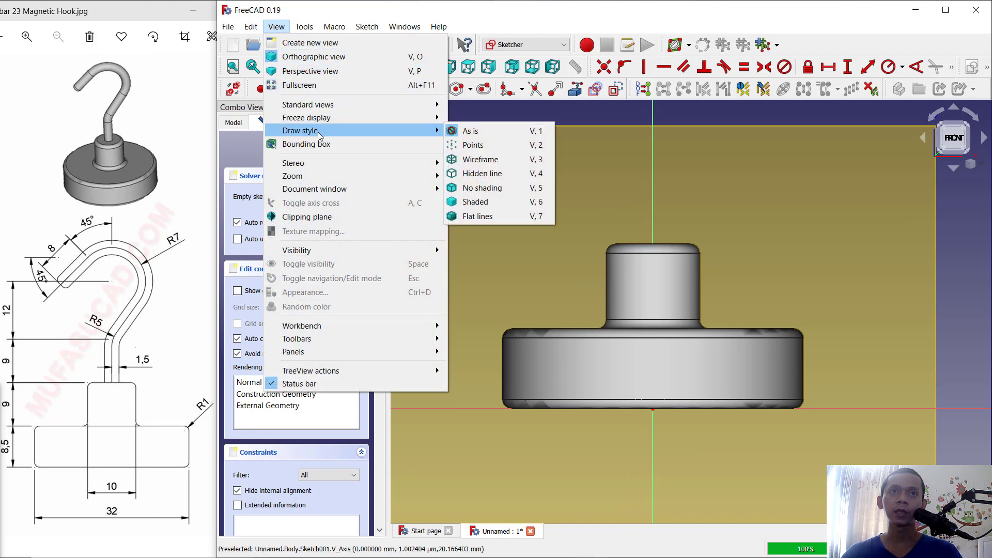
left_click(495, 158)
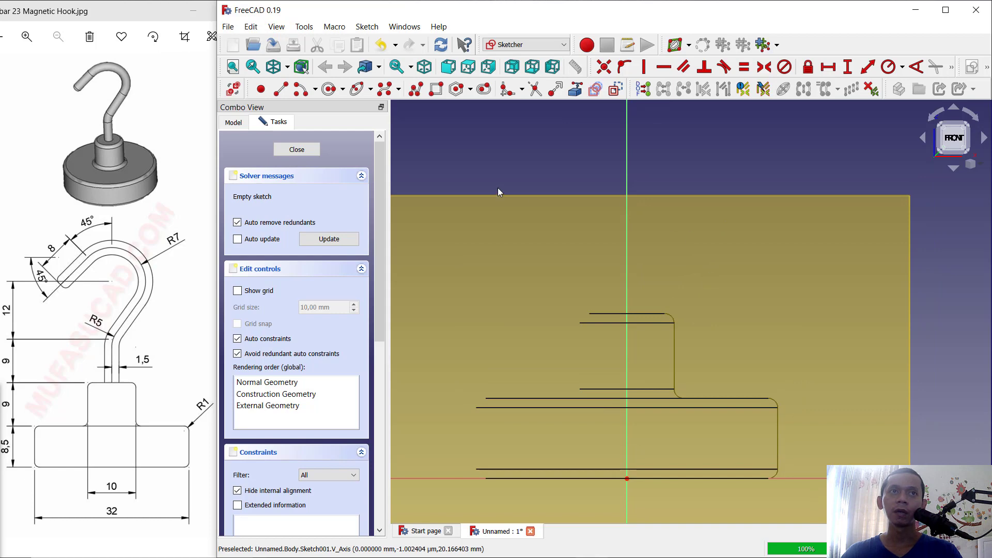
Draw a vertical line up from the stud and a slanted line from its top.
left_click(280, 90)
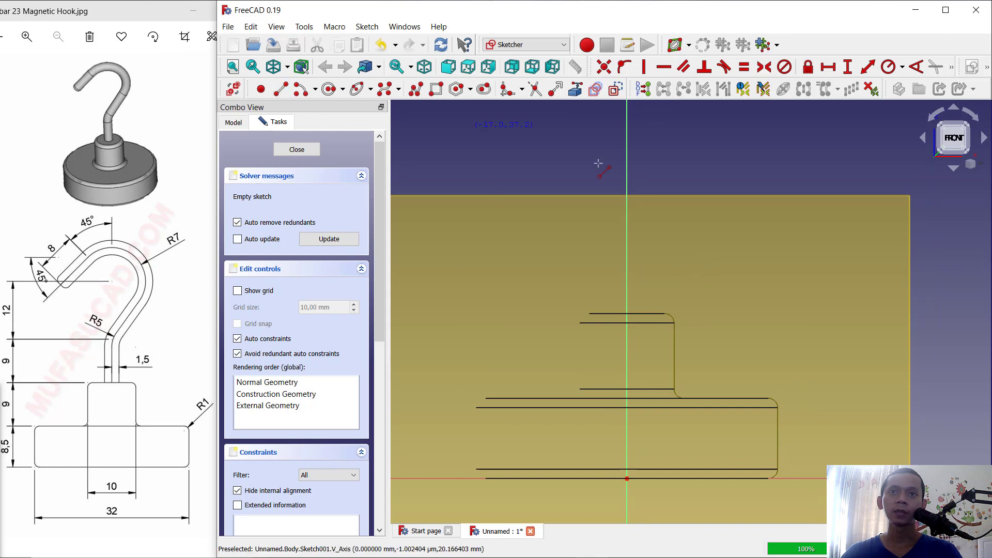
left_click(628, 295)
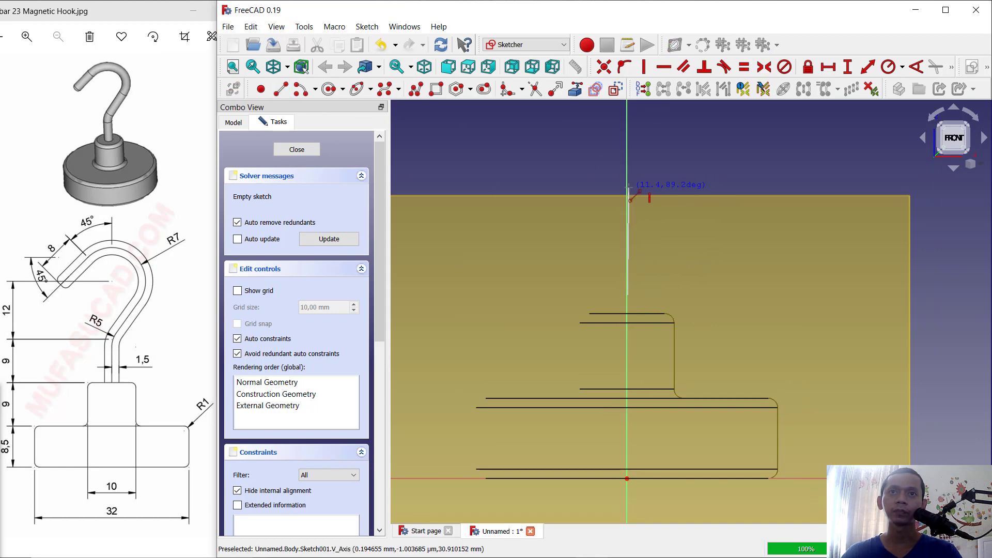
left_click(629, 189)
middle_click_drag(666, 170, 640, 243)
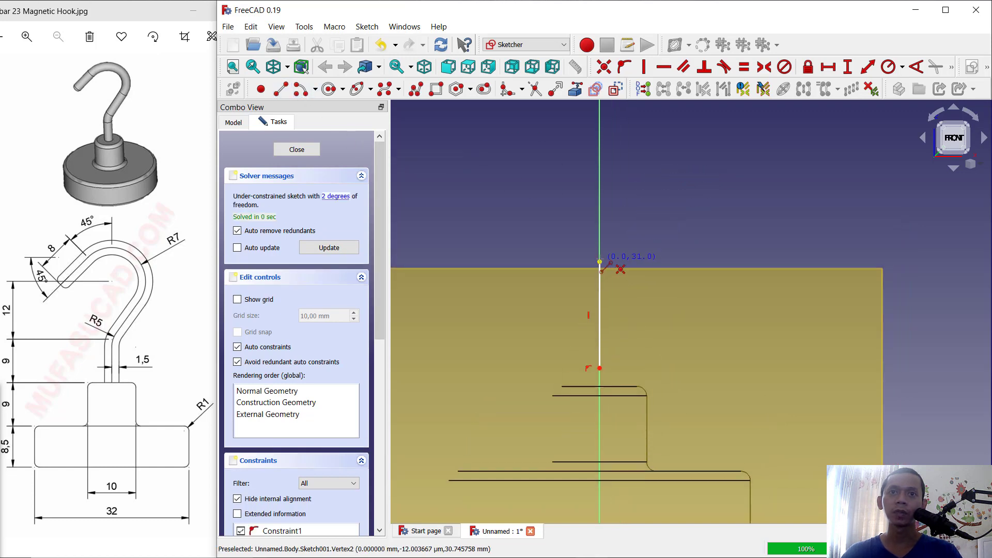
left_click(600, 262)
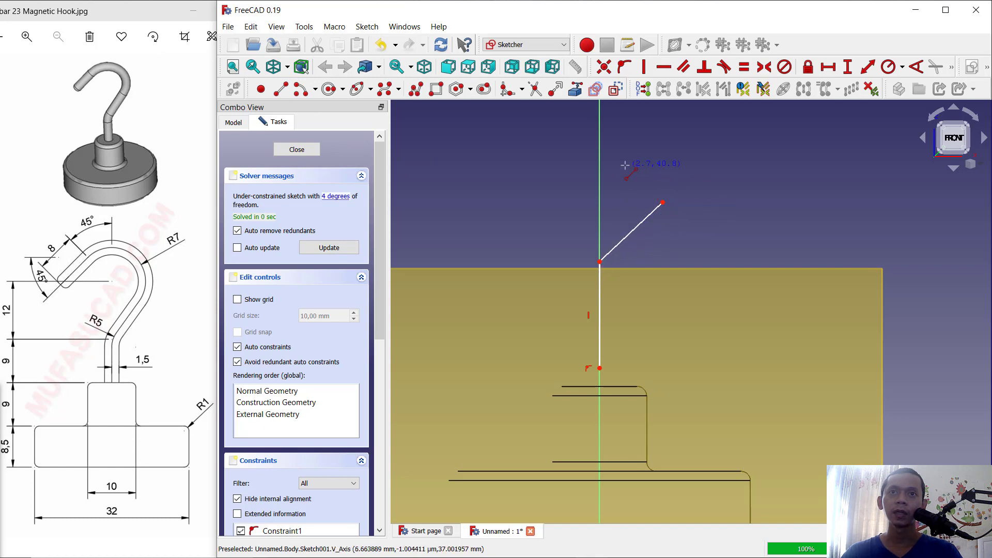
middle_click_drag(625, 164, 629, 205)
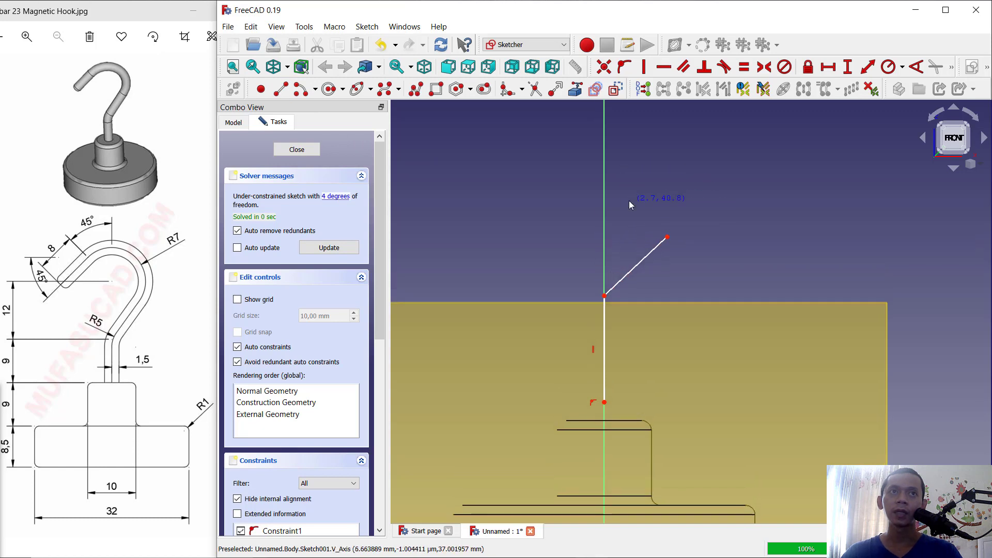
Draw a large arc centred on the vertical axis, starting at the slanted line's end.
left_click(300, 91)
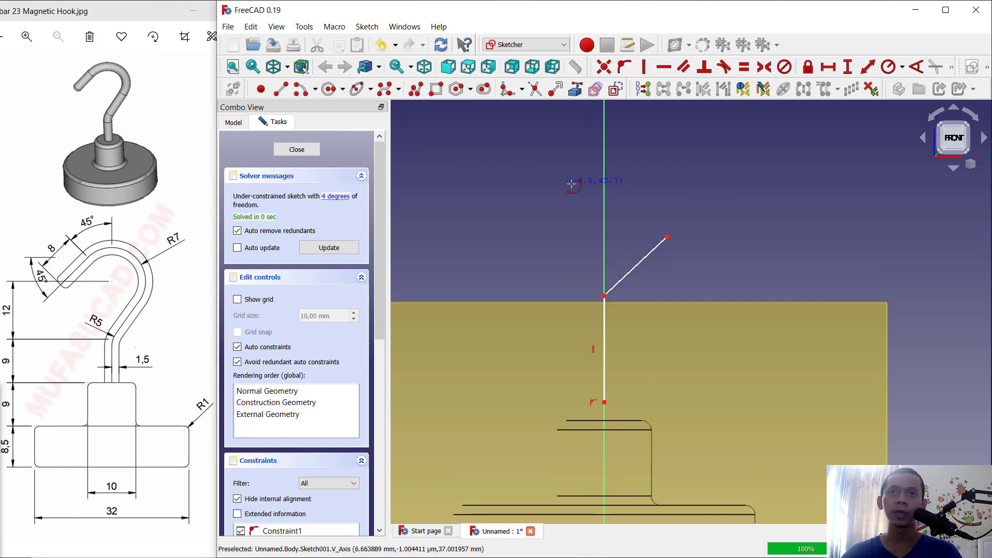
left_click(604, 199)
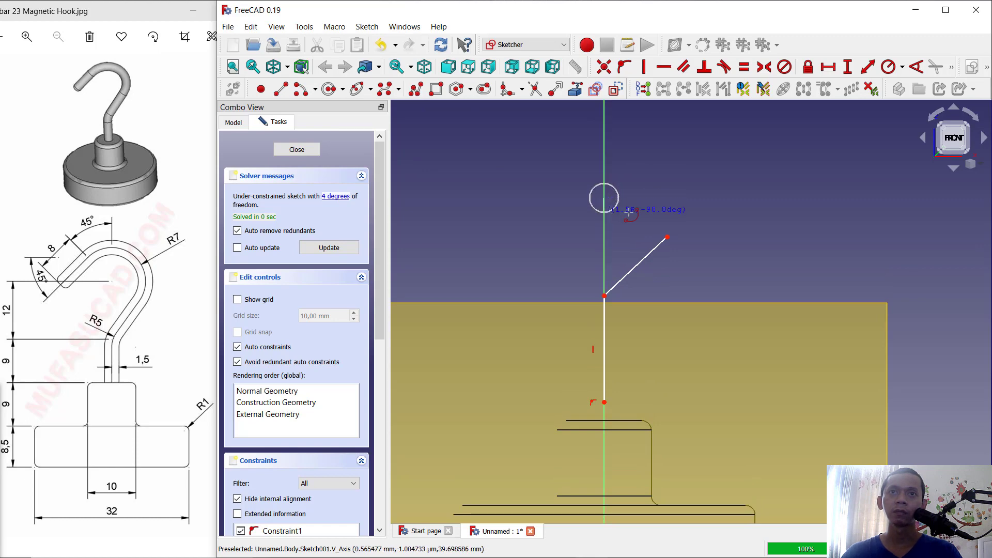
left_click(667, 238)
left_click(544, 154)
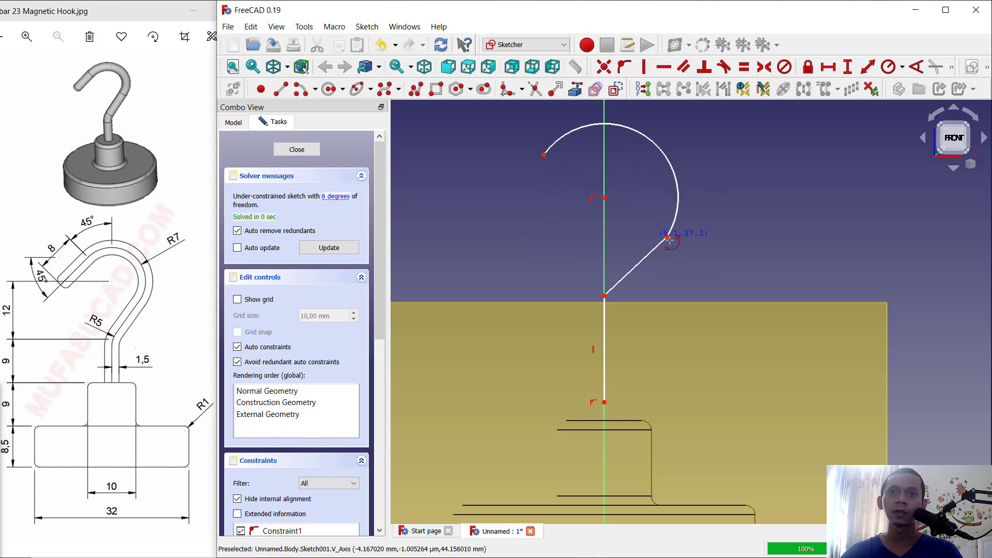
middle_click_drag(692, 267, 691, 257)
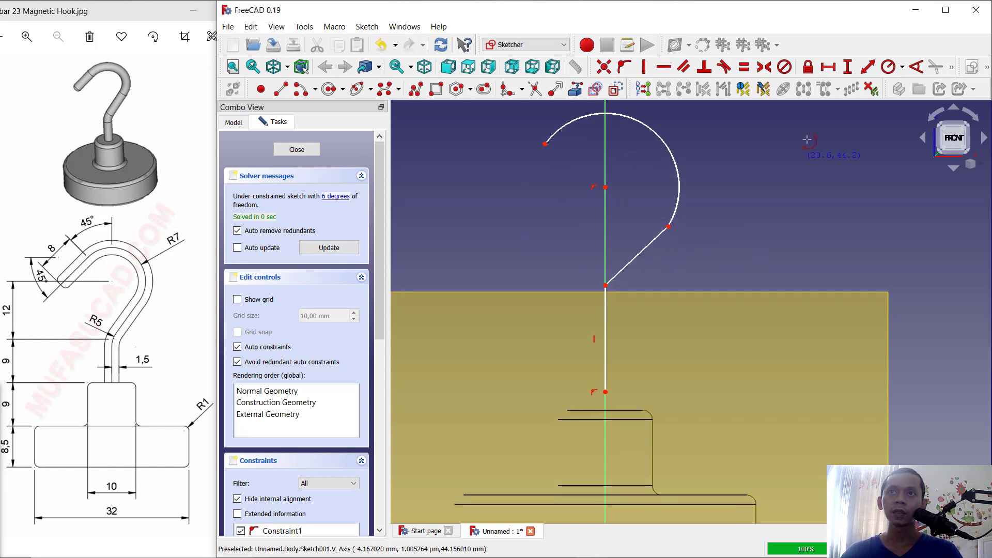
left_click(848, 67)
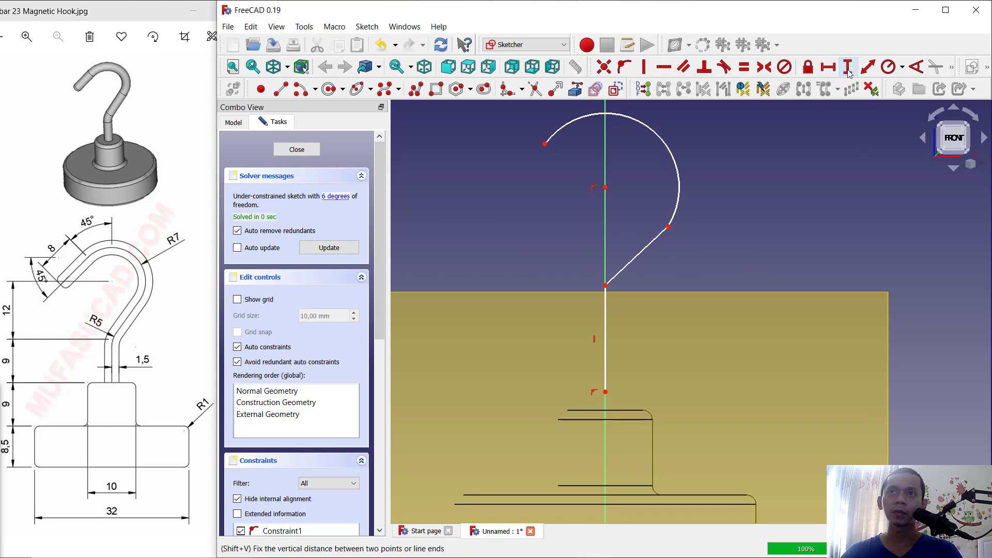
Constrain the vertical line to 9 mm and the arc radius to 7 mm.
left_click(603, 323)
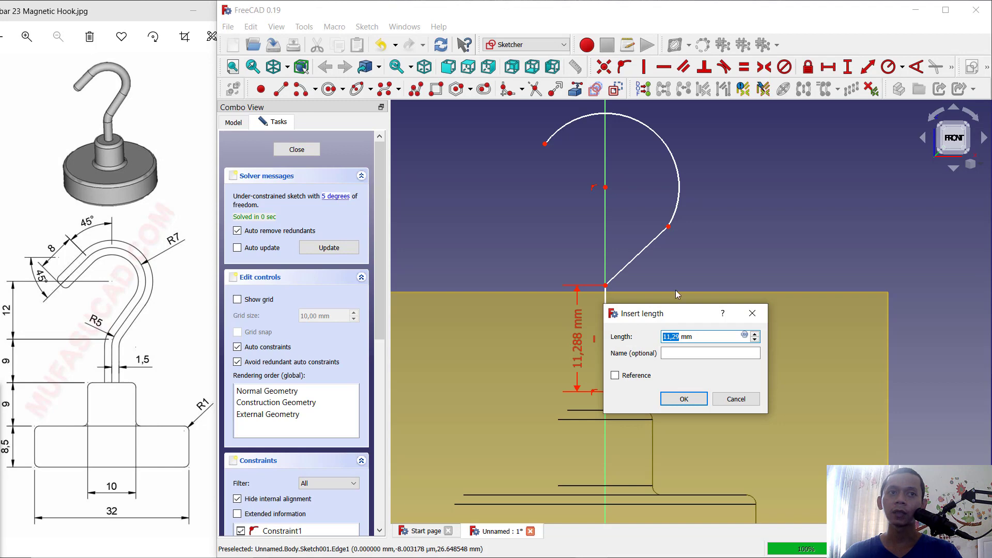
type("9")
key("Return")
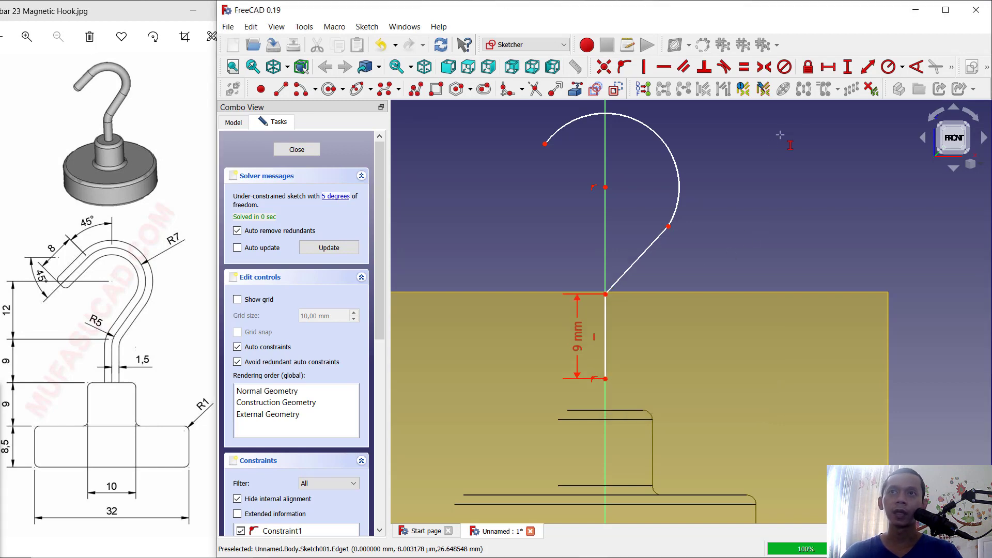
left_click(871, 72)
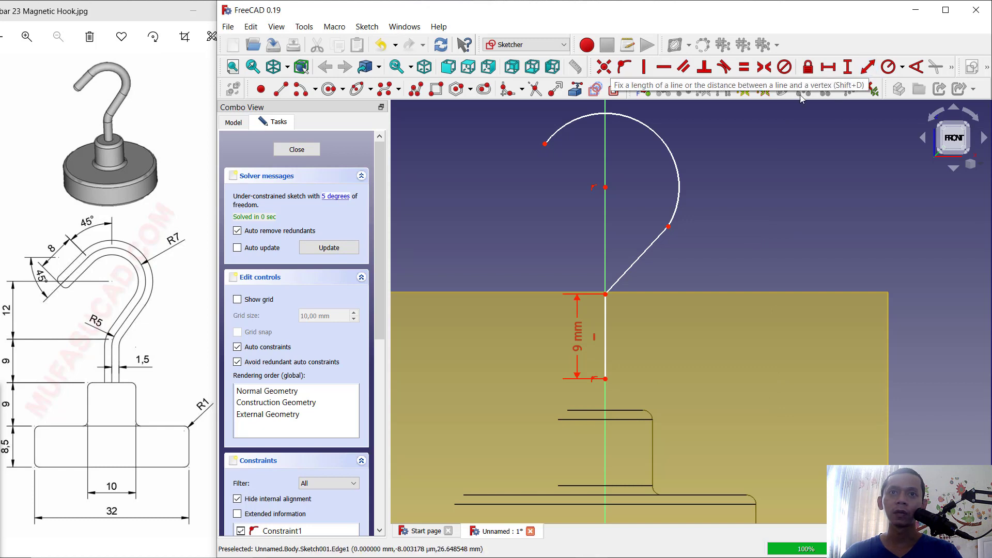
left_click(672, 154)
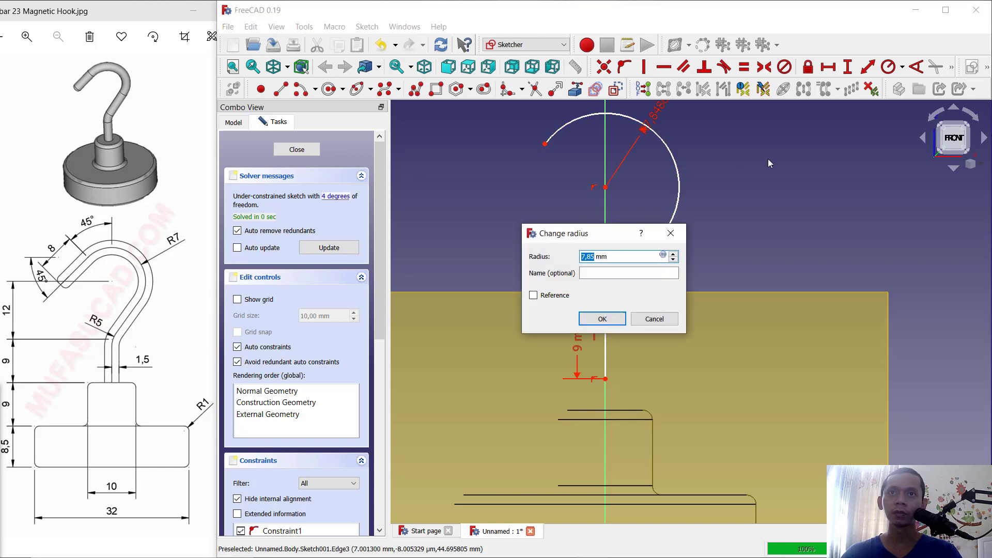
type("7")
key("Return")
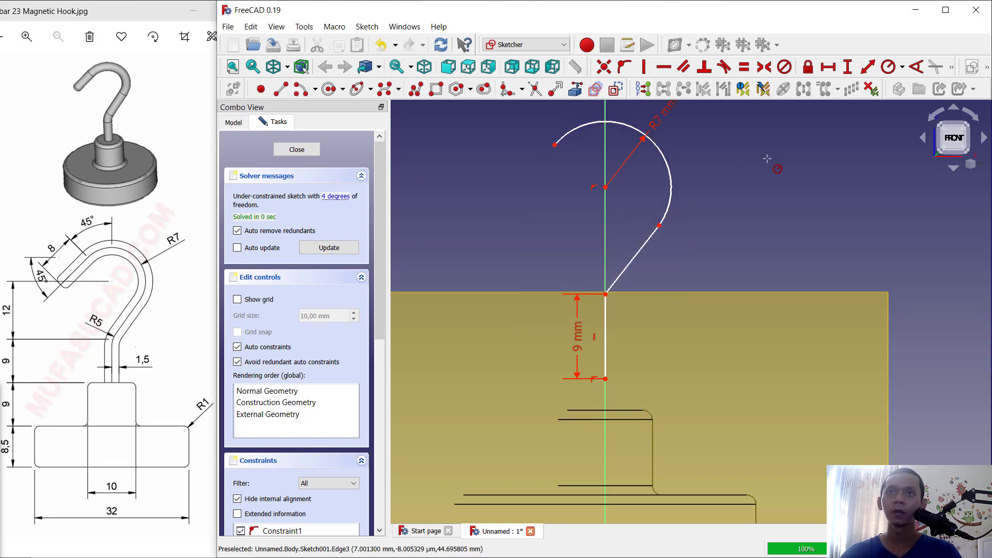
Make the arc tangent to the slanted line.
left_click(724, 67)
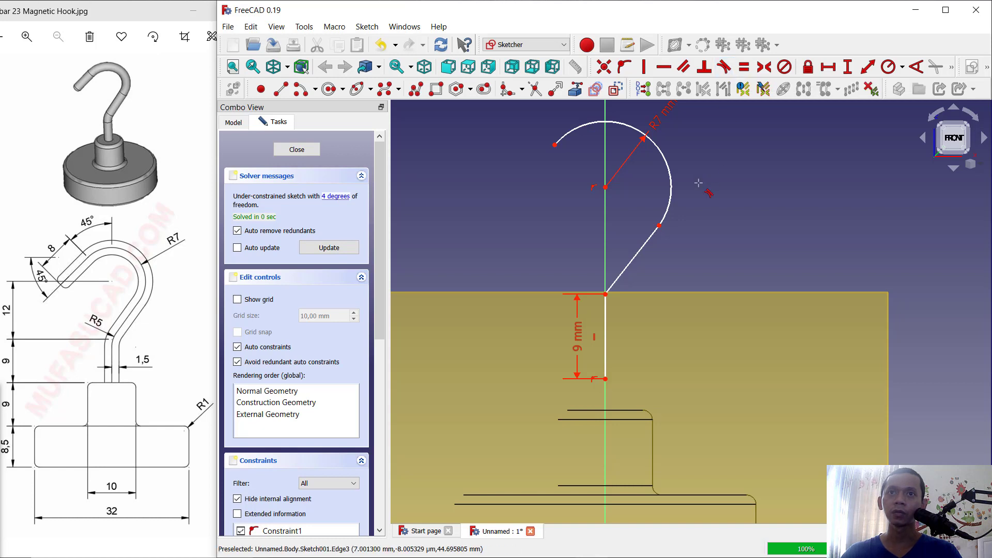
left_click(657, 235)
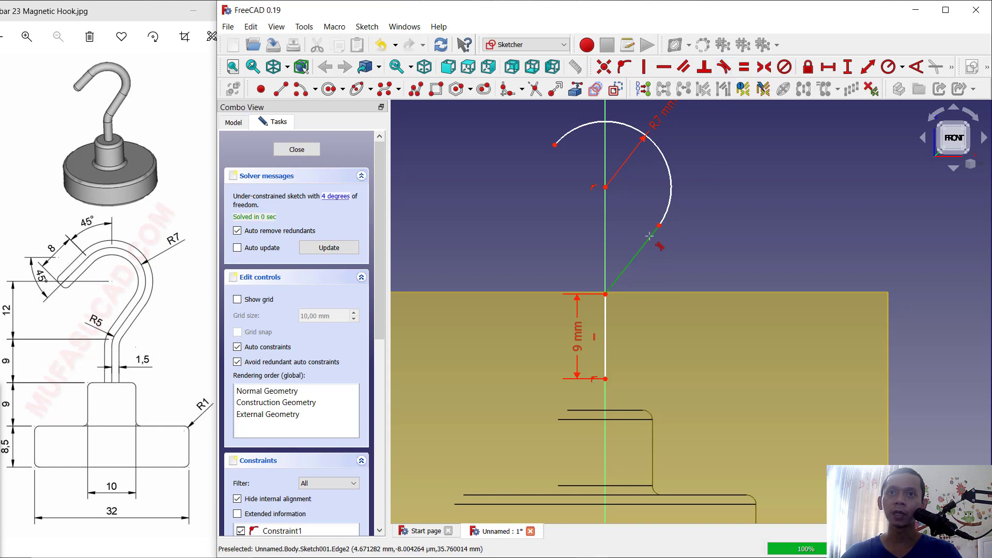
left_click(668, 207)
middle_click_drag(698, 231, 720, 246)
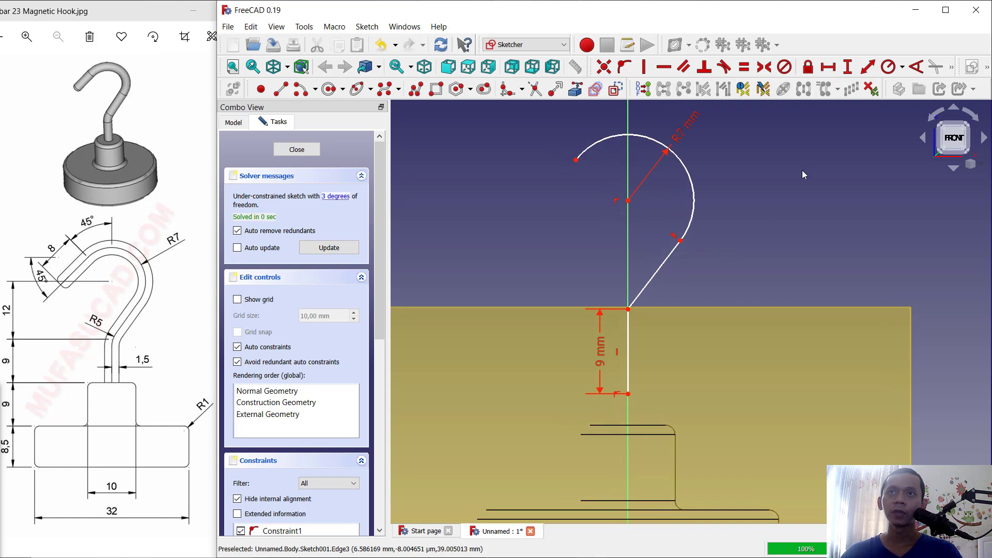
left_click(847, 66)
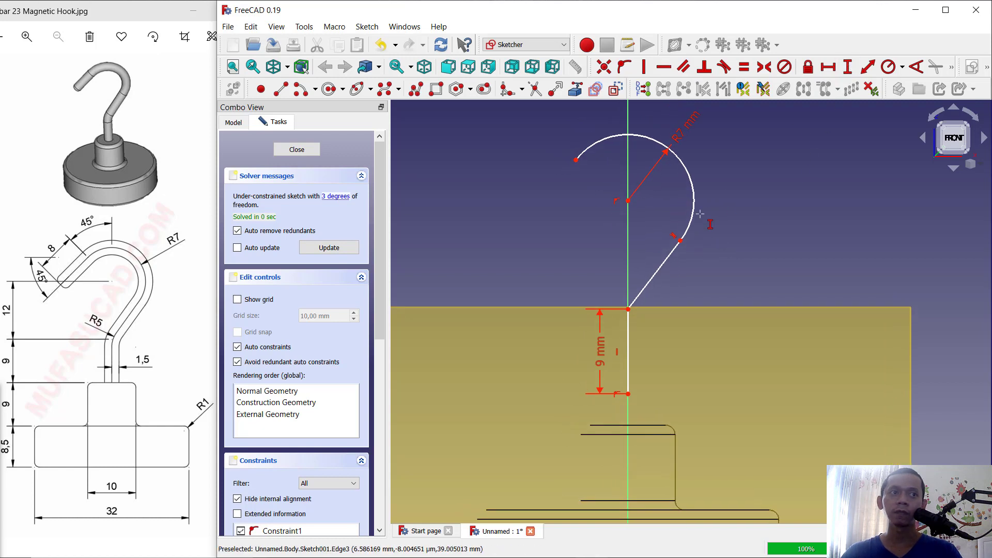
left_click(627, 201)
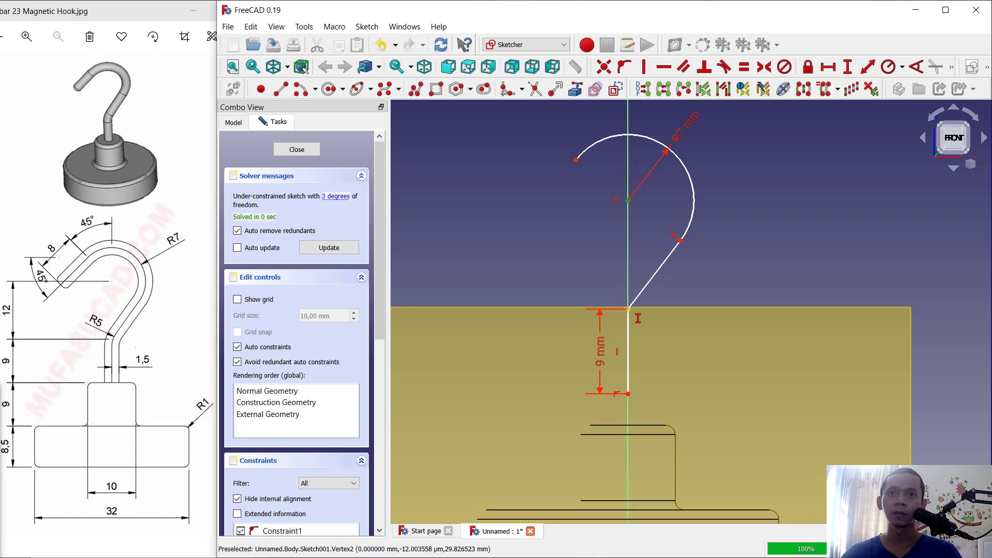
Set the slanted section's rise to 12 mm and the stem's start 17,5 mm above the origin.
left_click(628, 309)
type("12")
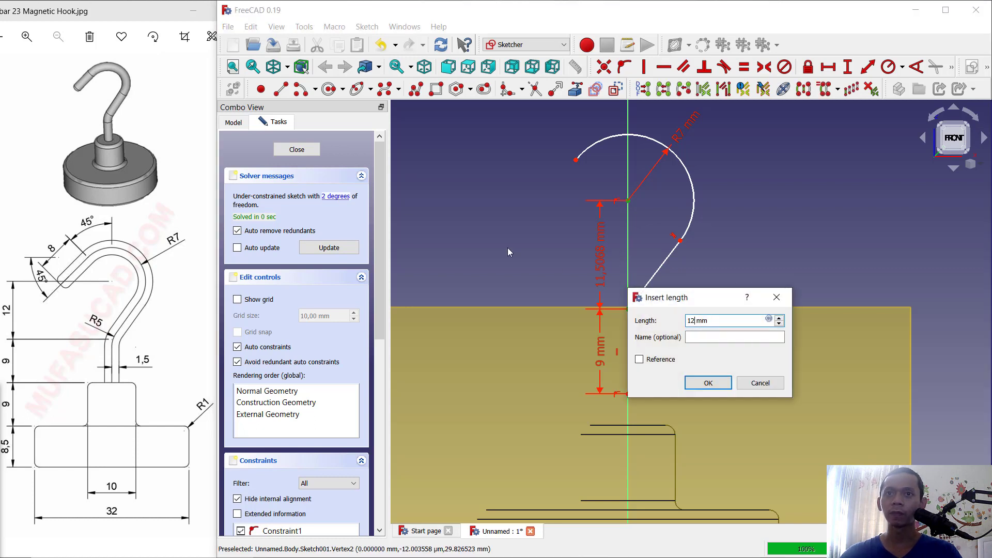
key("Return")
middle_click_drag(550, 330, 578, 154)
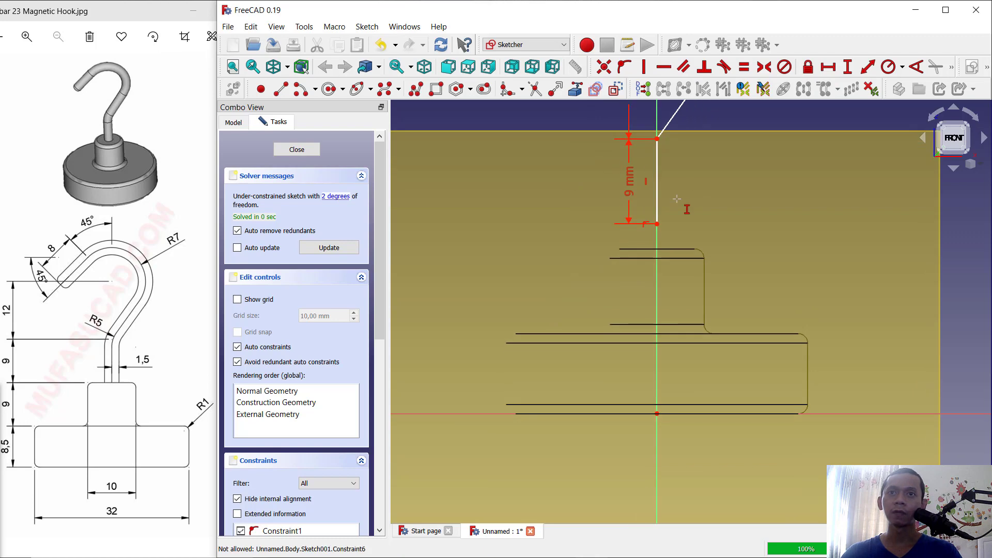
left_click(657, 223)
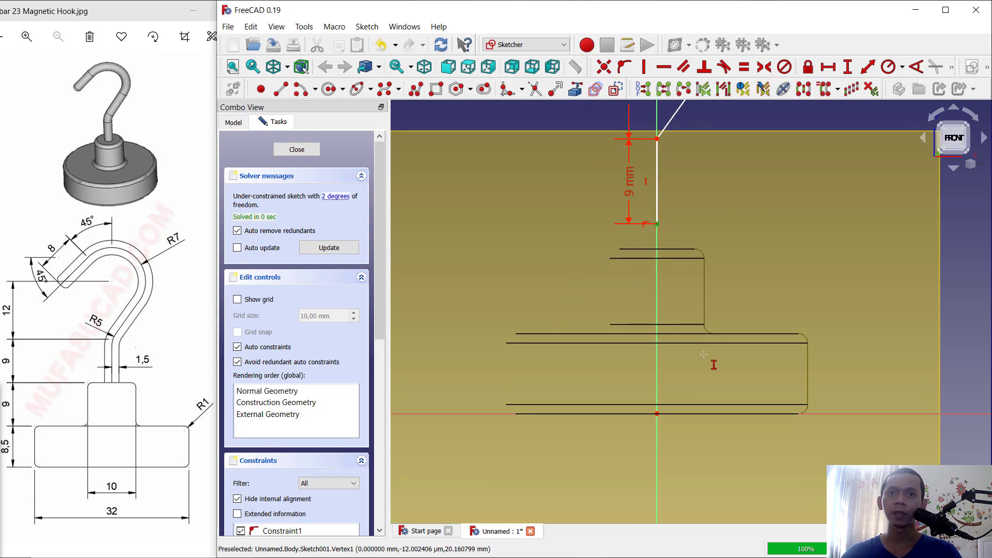
left_click(656, 414)
type("i")
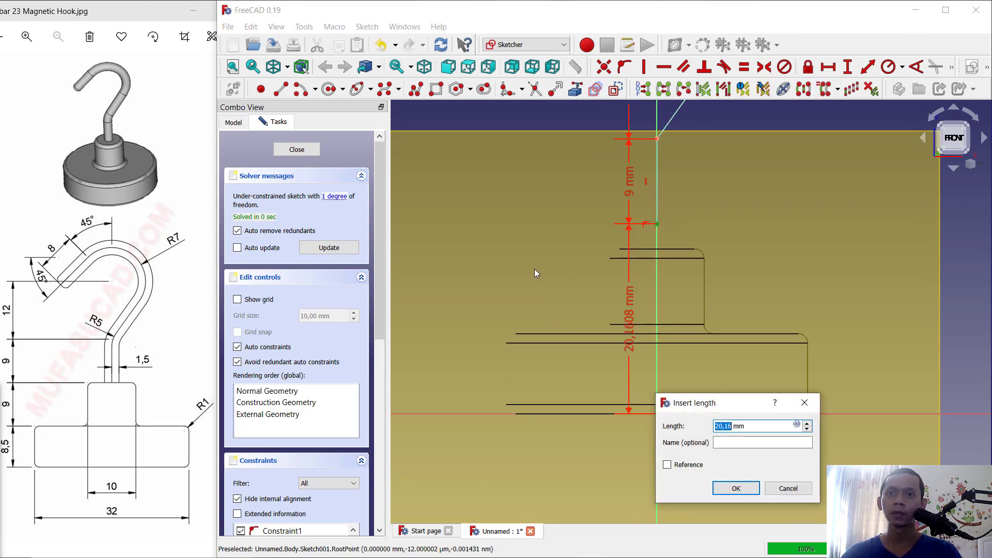
type("17,5")
key("Return")
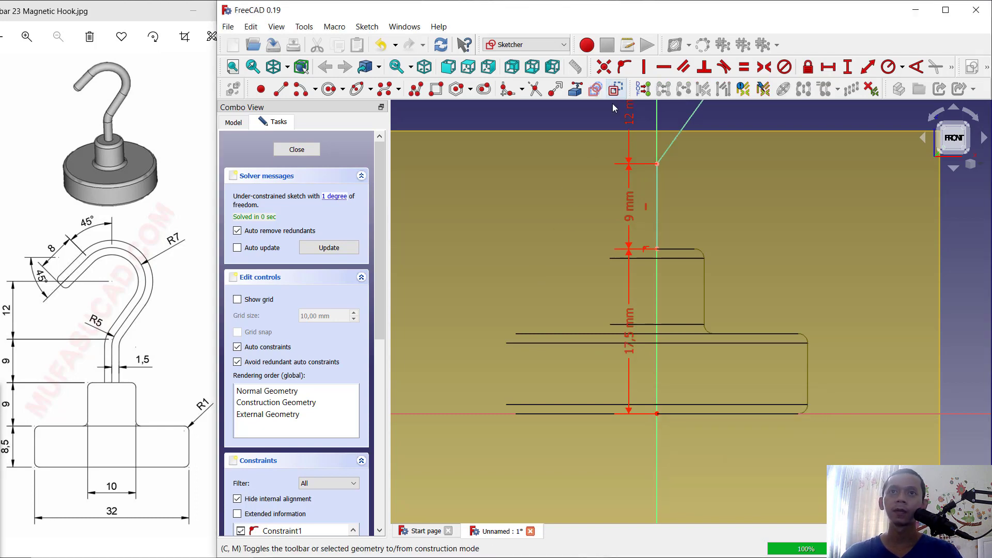
middle_click_drag(612, 103, 593, 282)
scroll(615, 223, "up", 2)
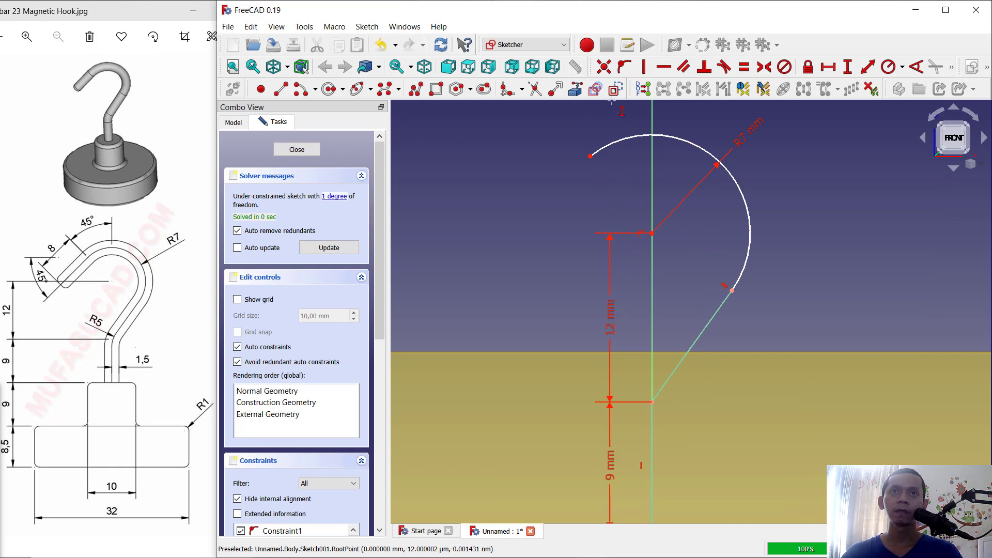
Draw a line from the arc centre at 135° to the vertical axis and extend the arc to it.
left_click(280, 89)
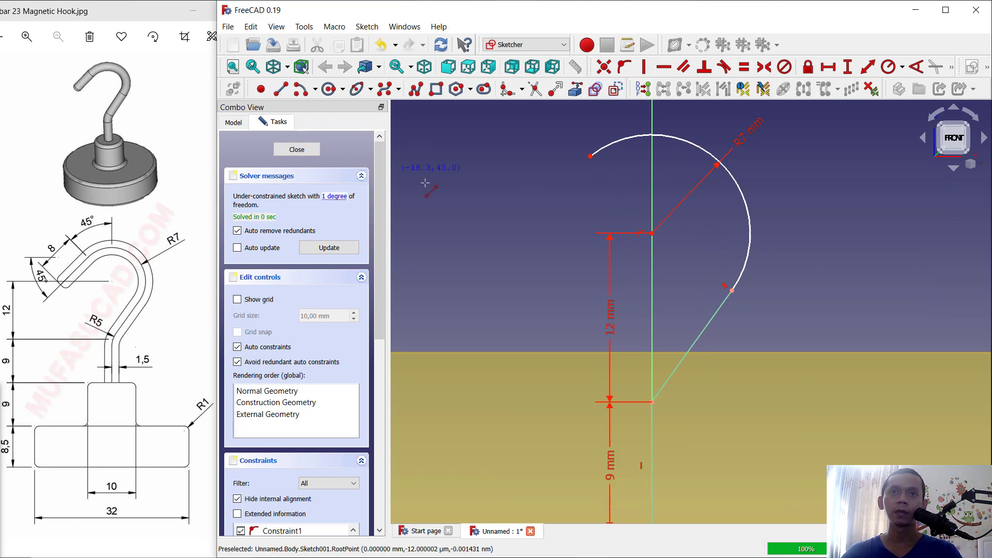
left_click(652, 233)
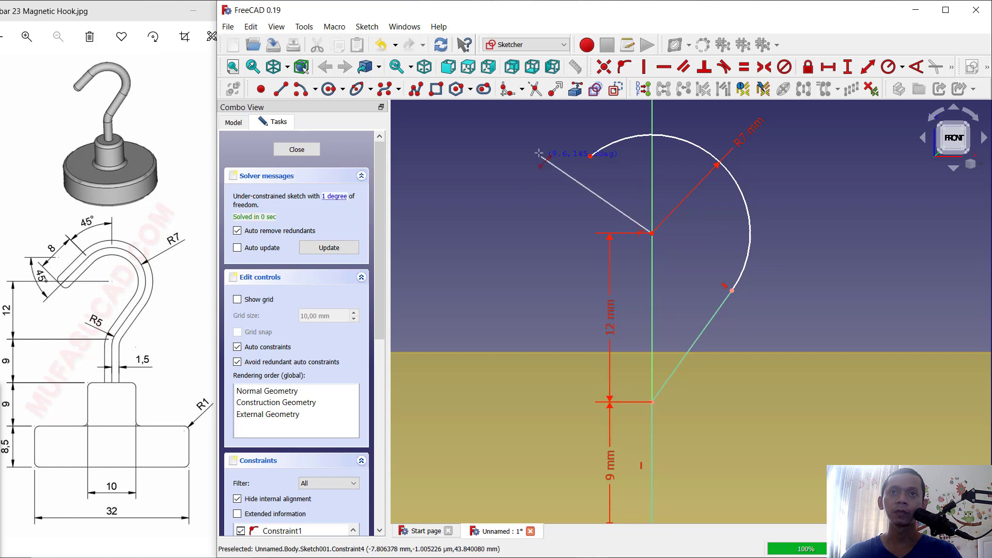
left_click(532, 140)
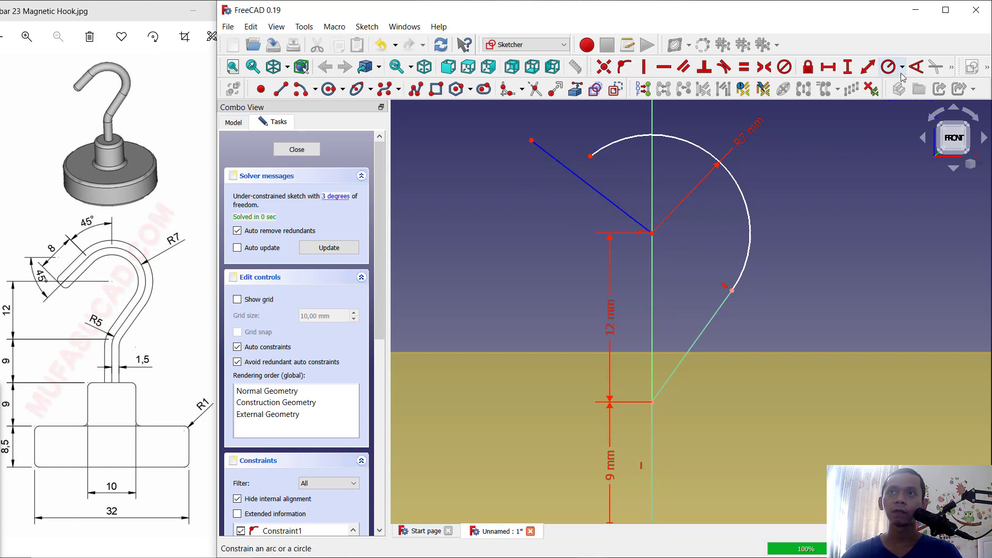
left_click(916, 67)
left_click(633, 219)
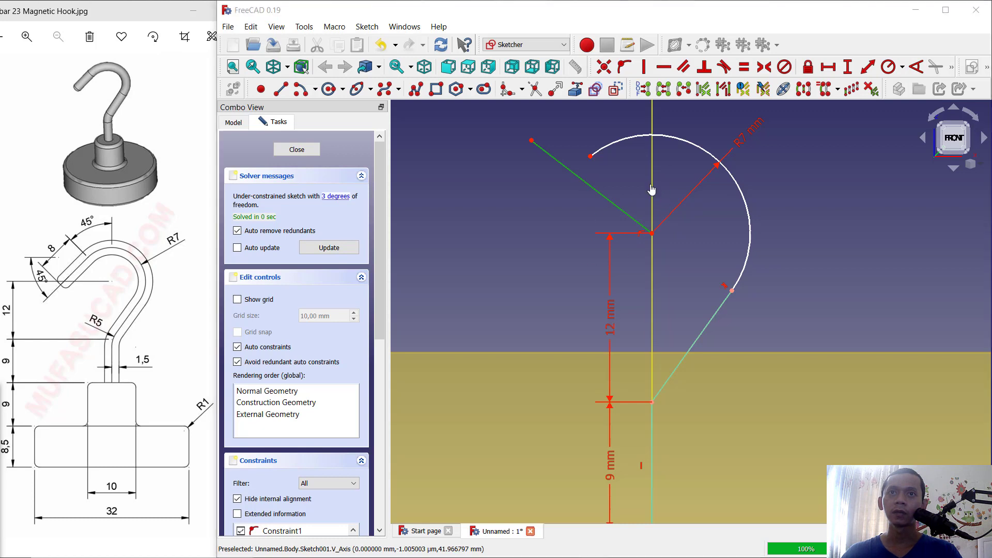
left_click(650, 184)
type("1")
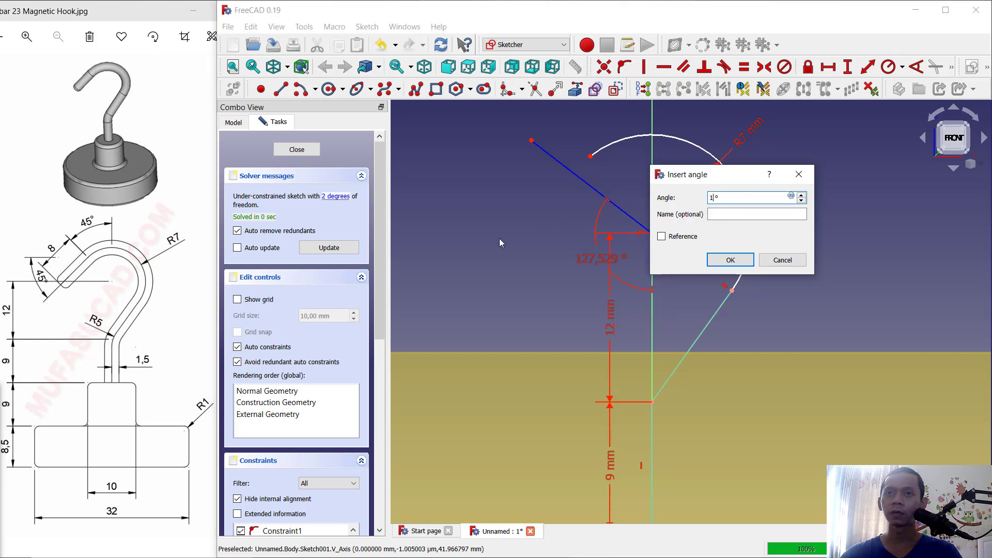
type("35")
key("Return")
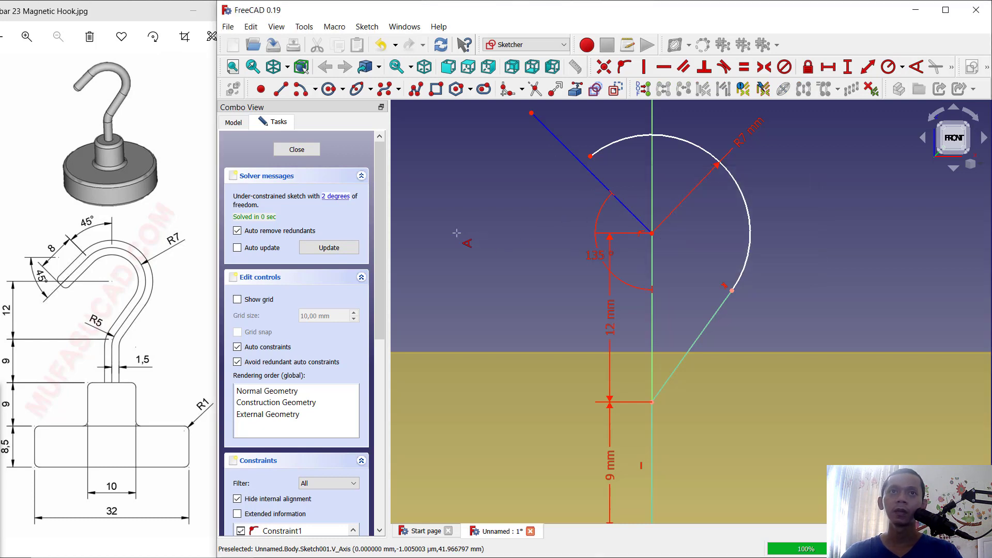
left_click(535, 90)
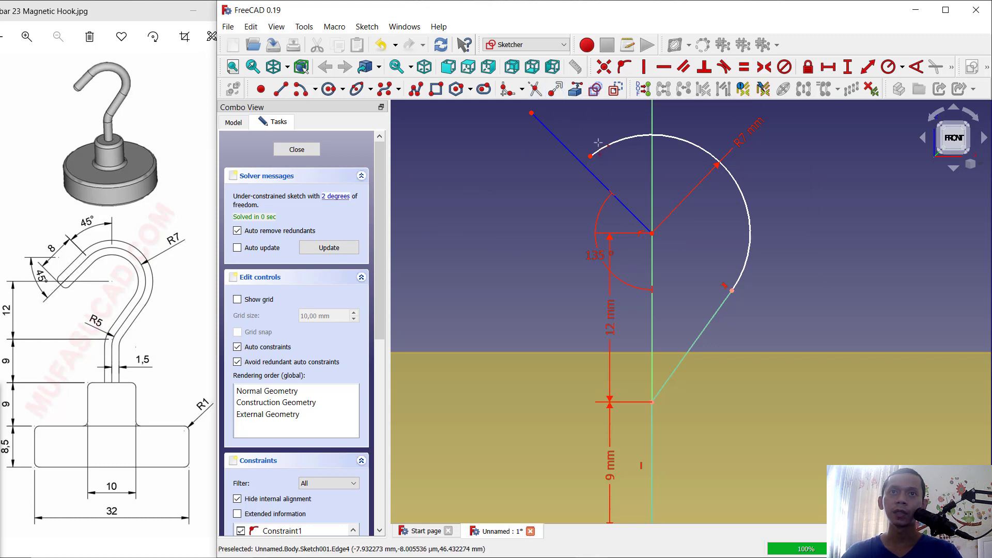
left_click(561, 145)
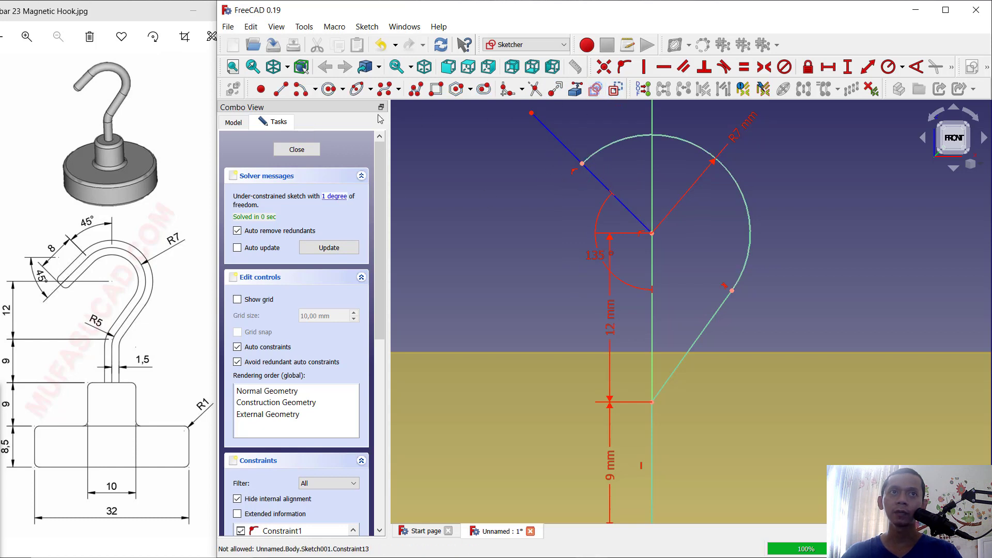
Draw a tip line from the arc end, 8 mm long at 90° to the construction line.
left_click(280, 89)
left_click(582, 164)
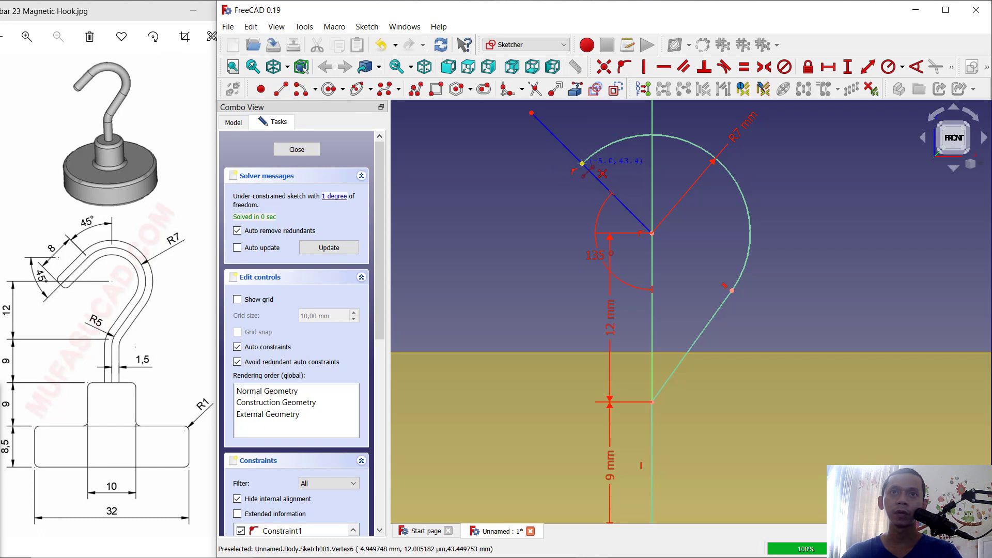
left_click(515, 228)
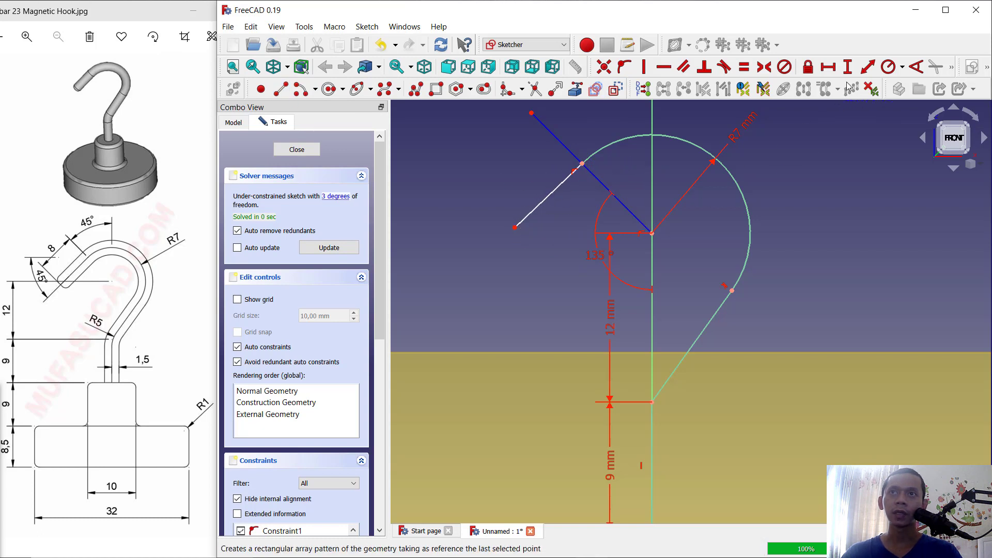
key("Escape")
left_click(546, 205)
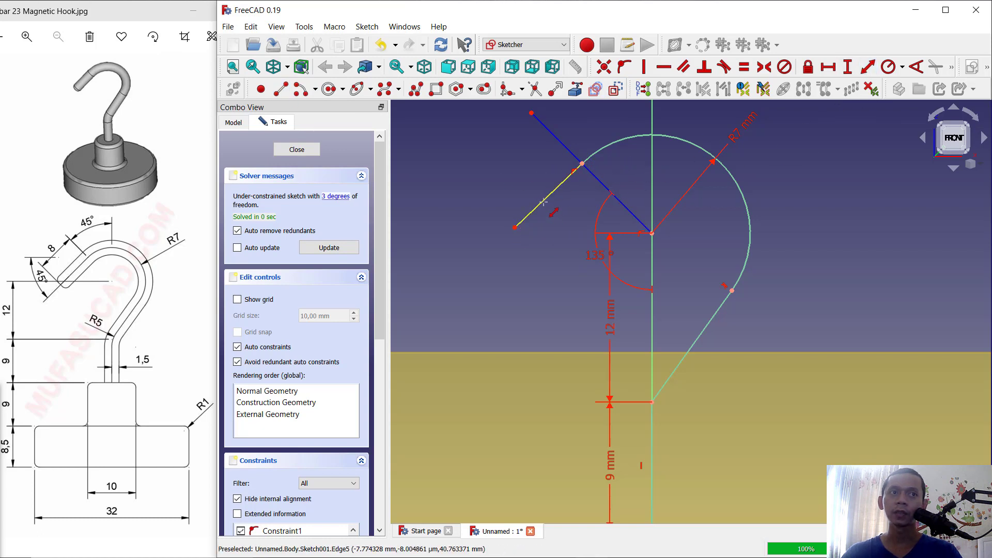
type("kd")
type("8")
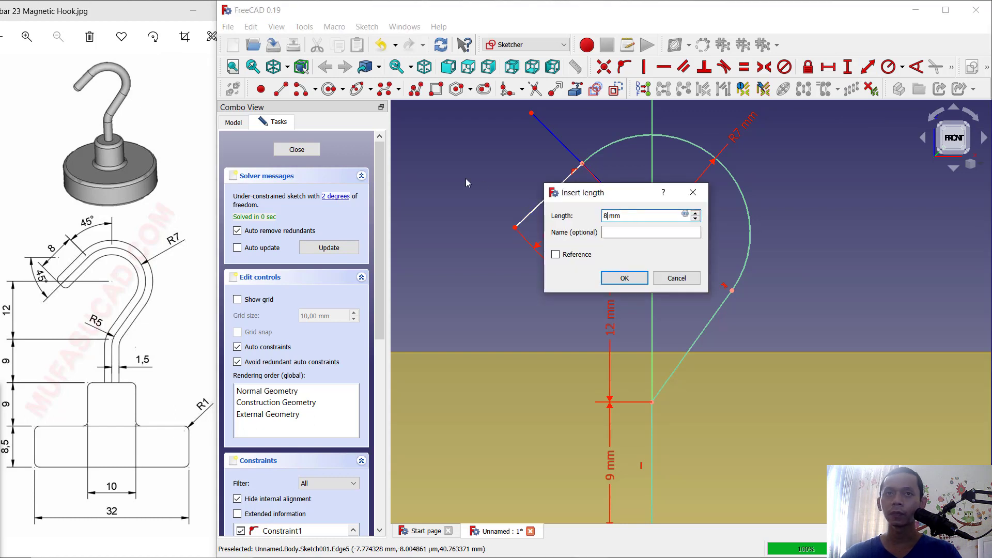
key("Return")
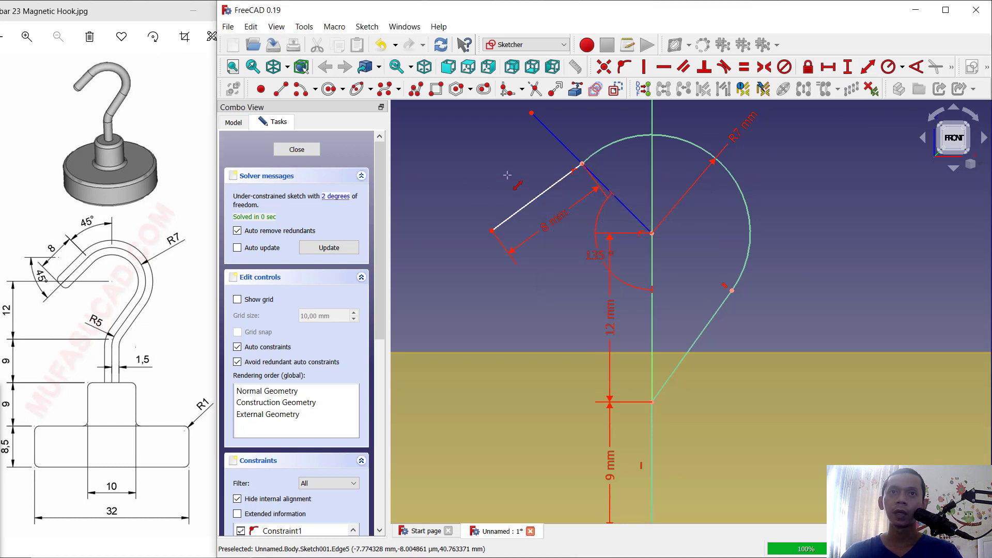
left_click(916, 68)
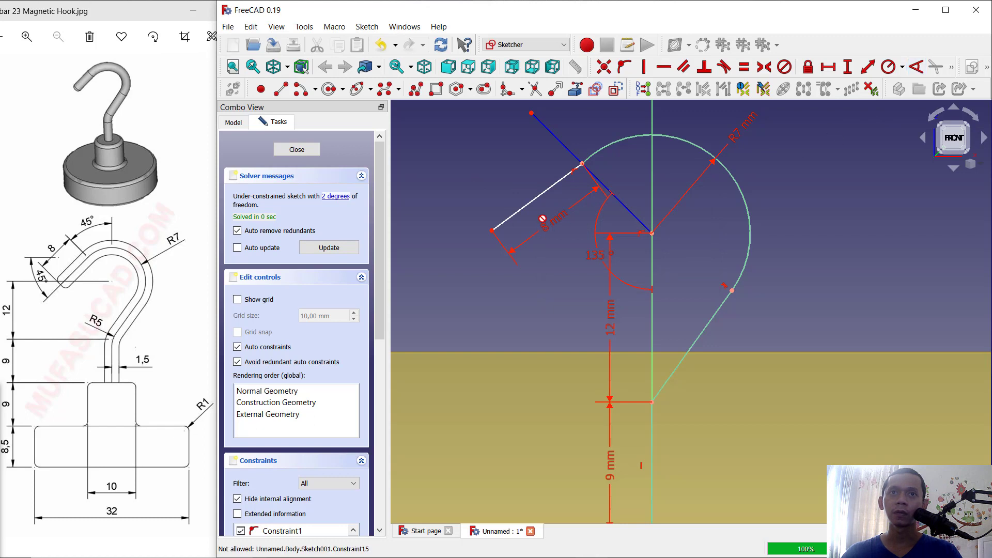
left_click(604, 185)
type("90")
key("Return")
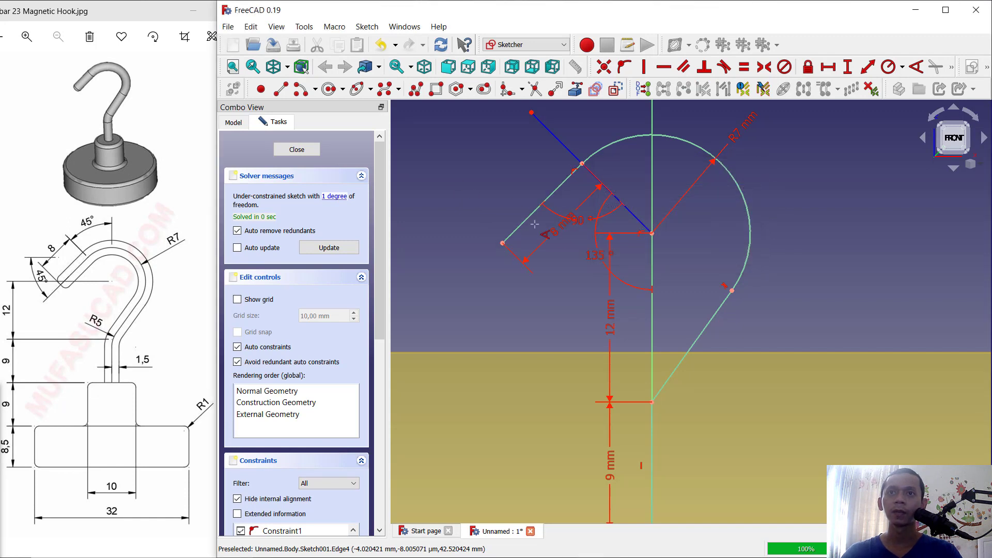
Fillet the corner between the slanted line and the vertical stem.
middle_click_drag(756, 359, 718, 253)
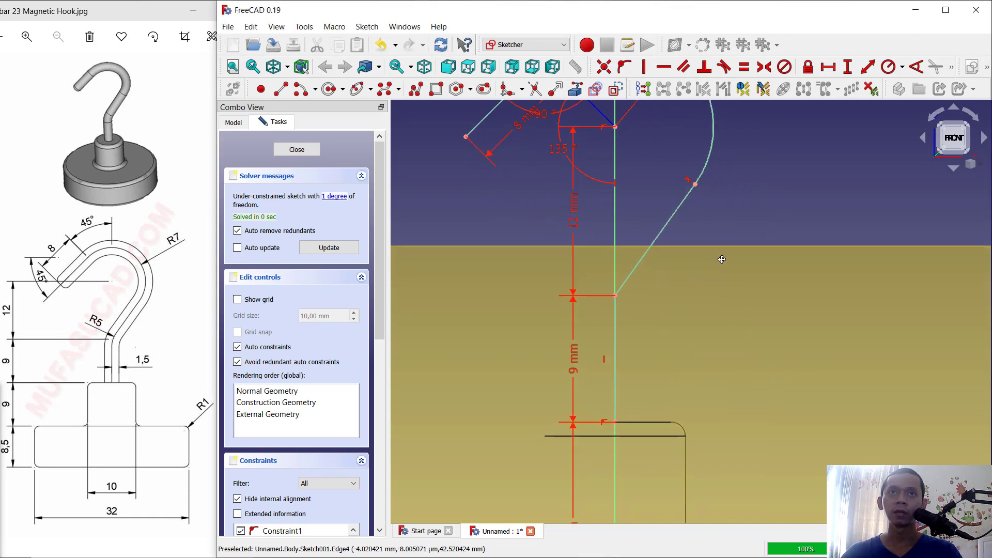
left_click(507, 91)
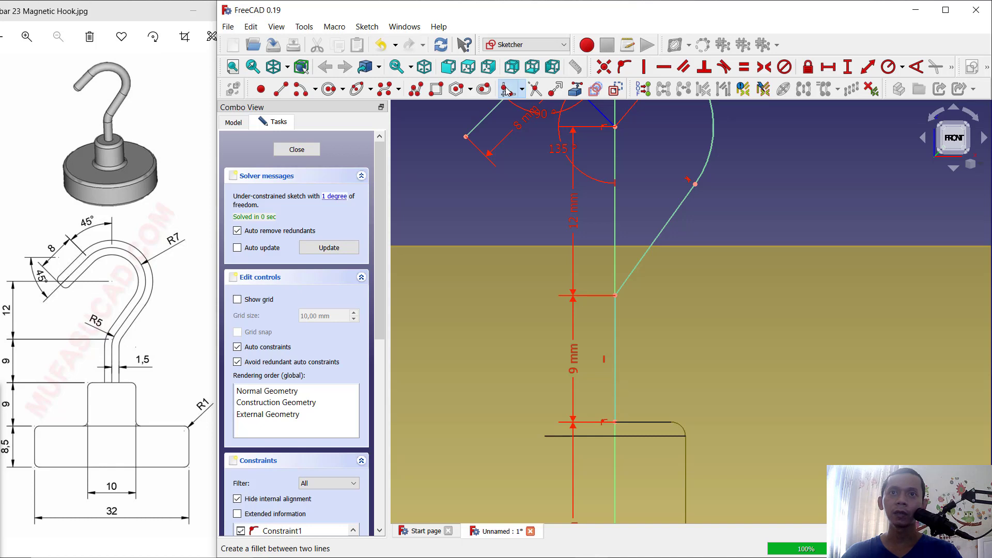
left_click(633, 277)
left_click(614, 331)
mouse_move(701, 323)
middle_mouse_down()
mouse_move(701, 292)
mouse_move(711, 342)
middle_mouse_up()
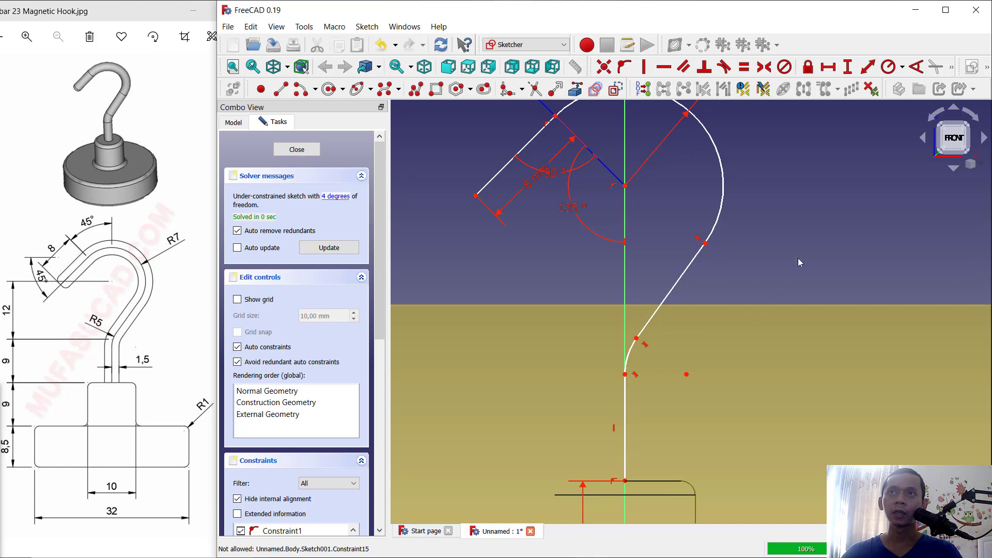
Constrain the new fillet arc to a 5 mm radius and close the hook path sketch.
left_click(888, 67)
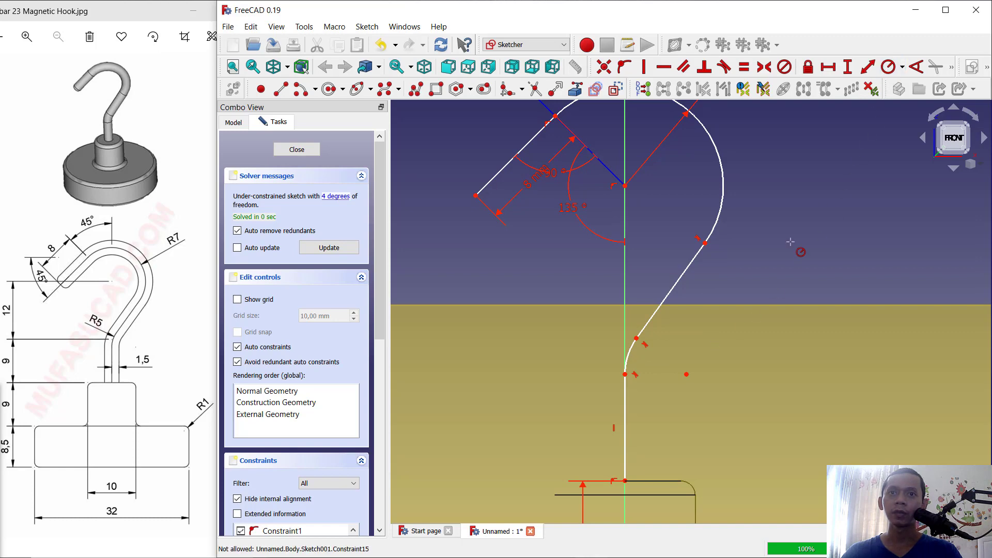
left_click(630, 347)
type("5")
key("Return")
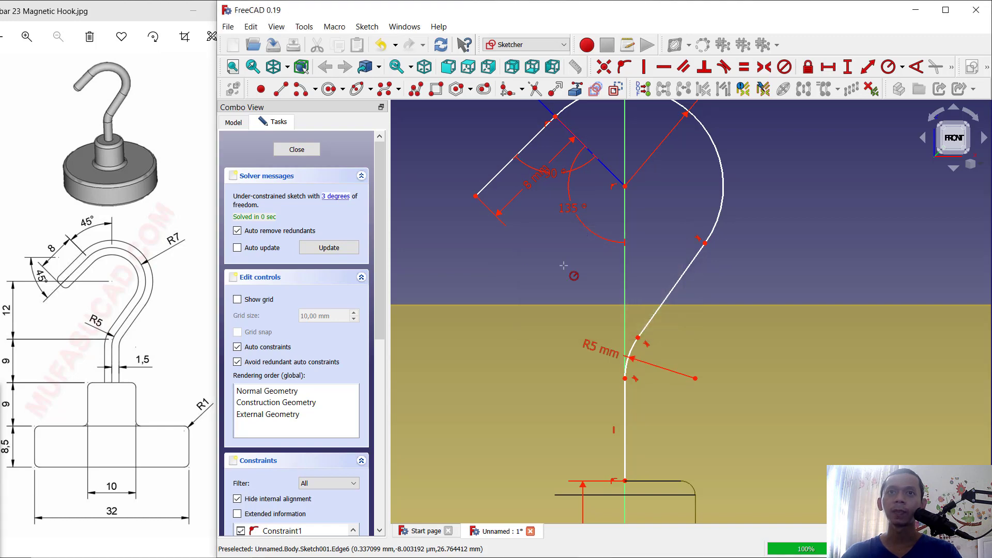
scroll(620, 266, "down", 2)
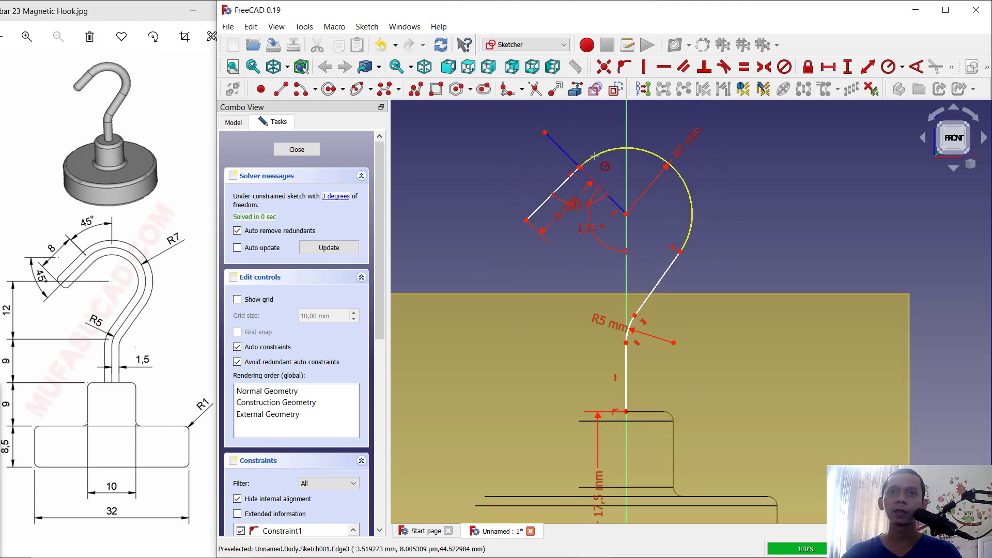
left_click(316, 152)
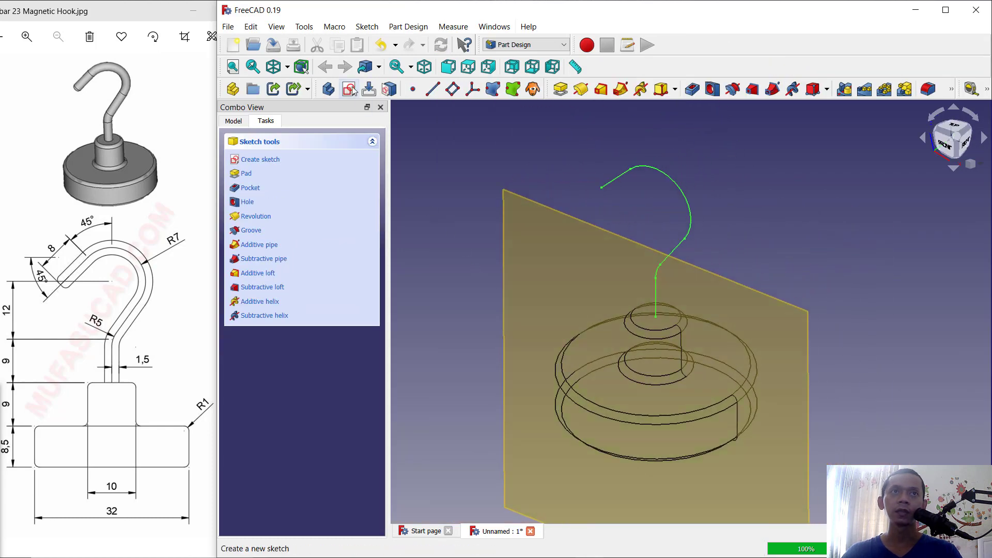
Set the draw style back to As is and hide the datum plane.
left_click(283, 28)
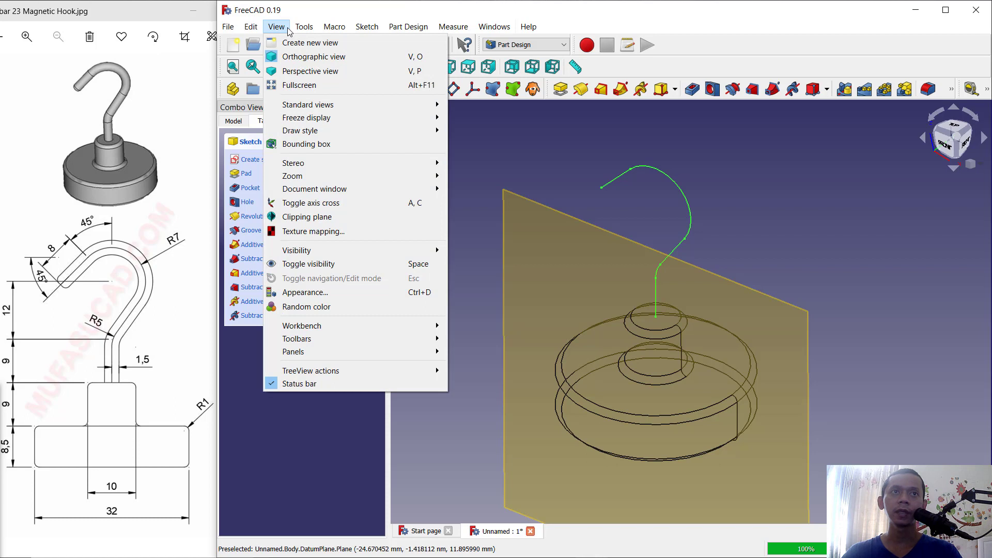
mouse_move(425, 132)
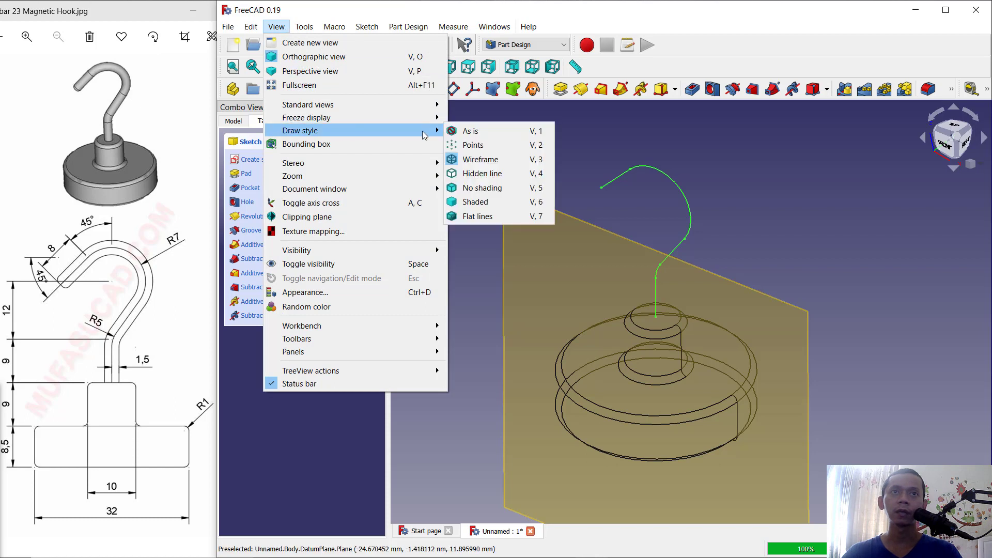
left_click(478, 134)
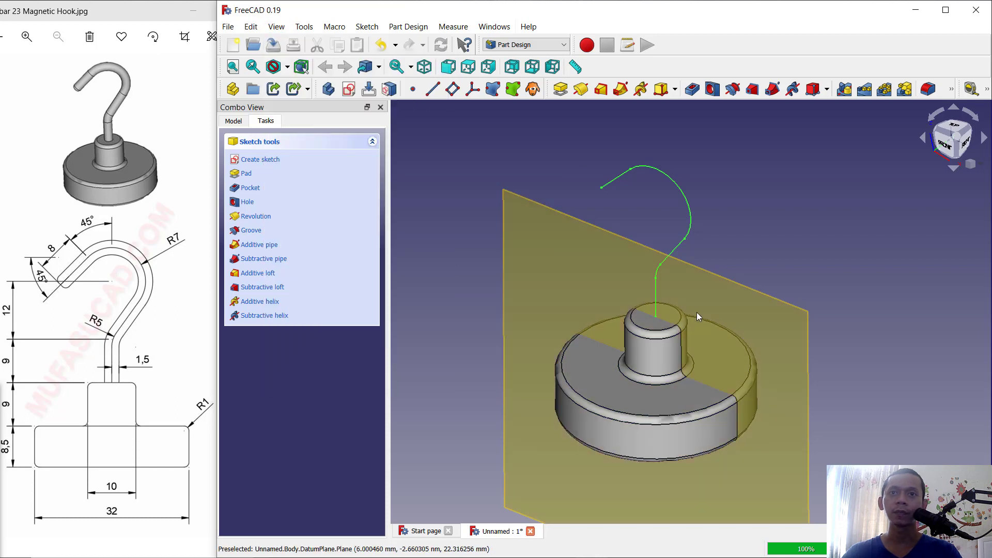
left_click(594, 257)
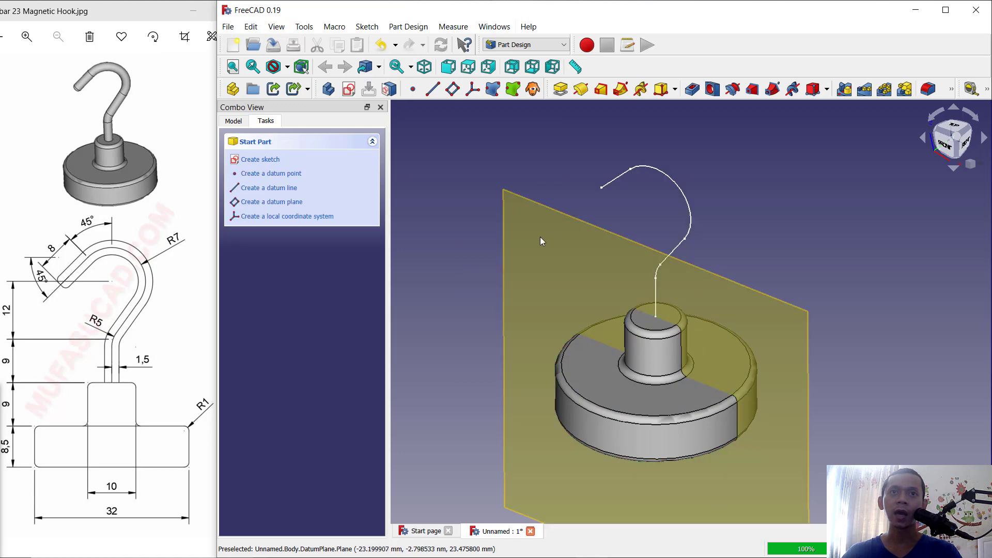
right_click(543, 229)
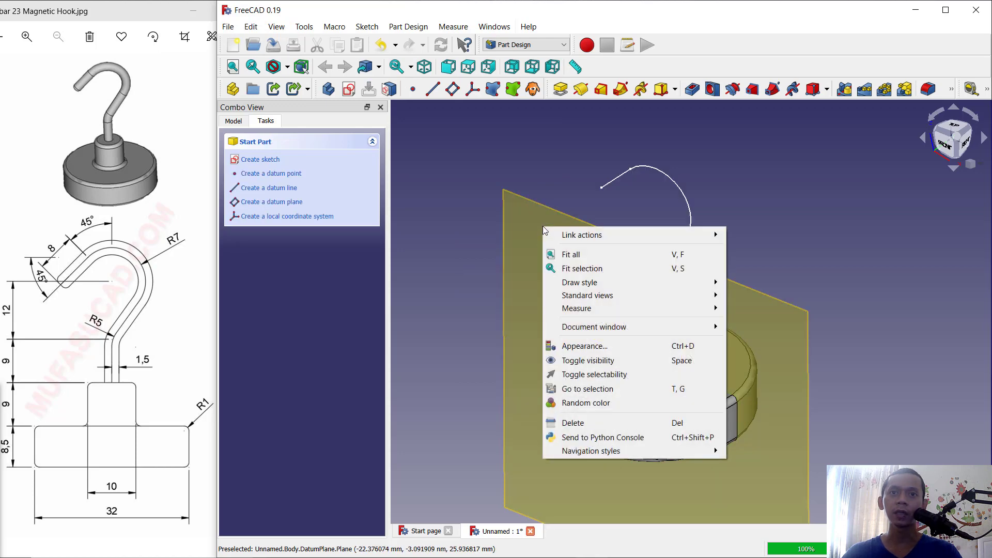
left_click(615, 364)
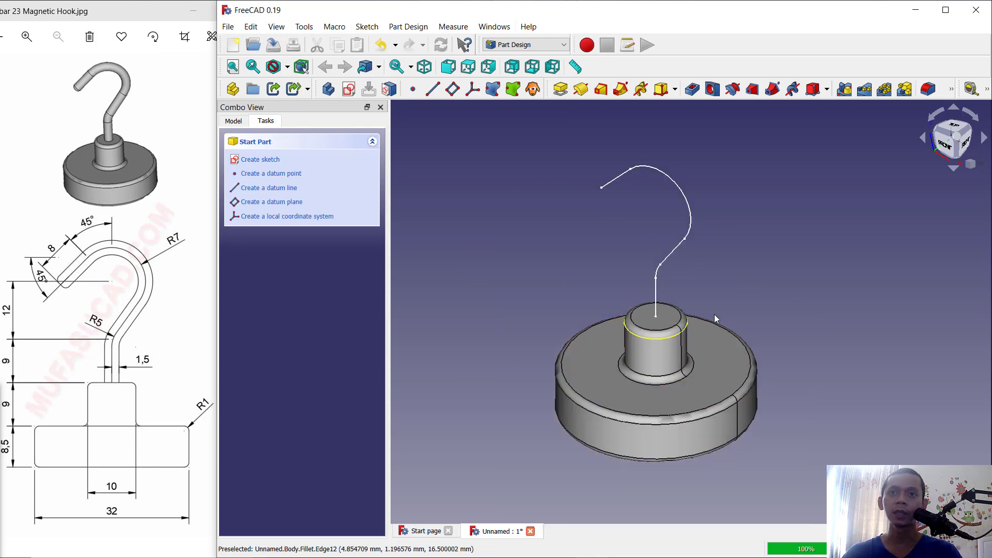
Create a new sketch on the magnet stud's top face.
scroll(726, 299, "up", 3)
scroll(724, 299, "up", 1)
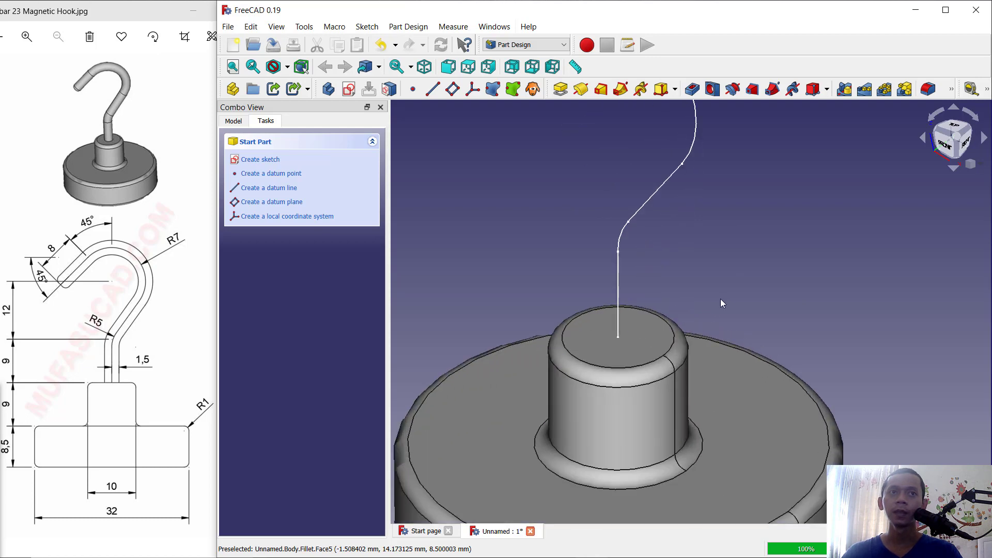
left_click(653, 346)
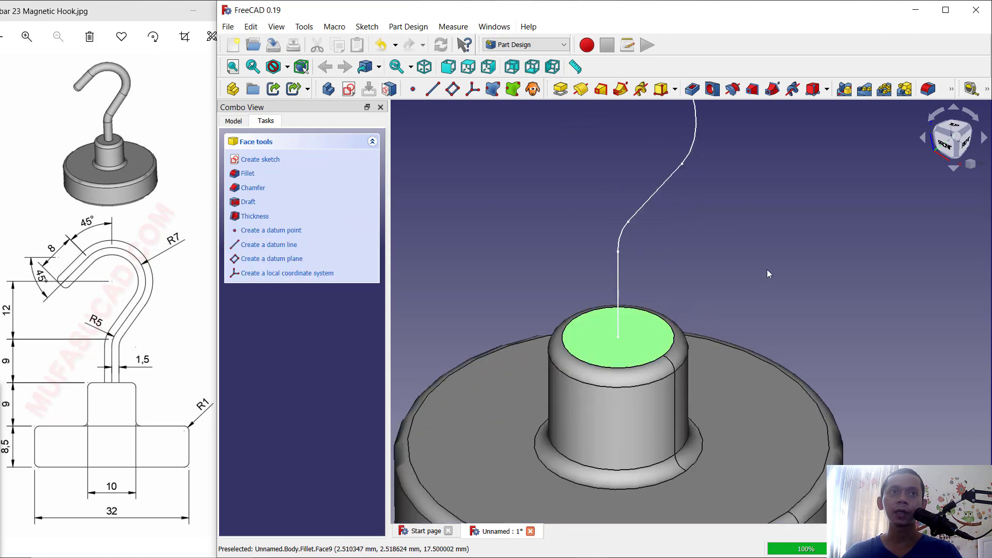
left_click(274, 161)
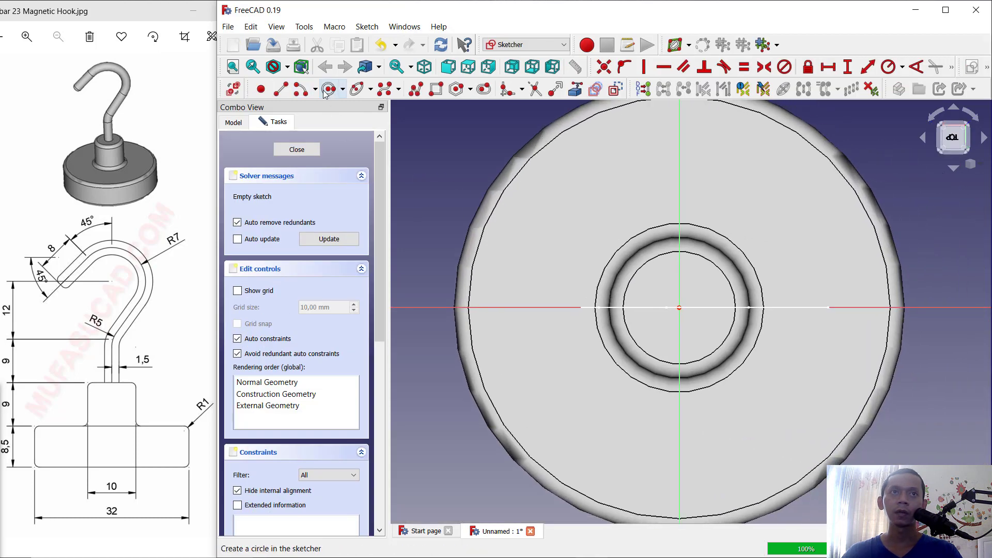
Draw a circle centred on the origin, constrain its radius to 1,5 mm, and close the sketch.
left_click(679, 307)
left_click(713, 292)
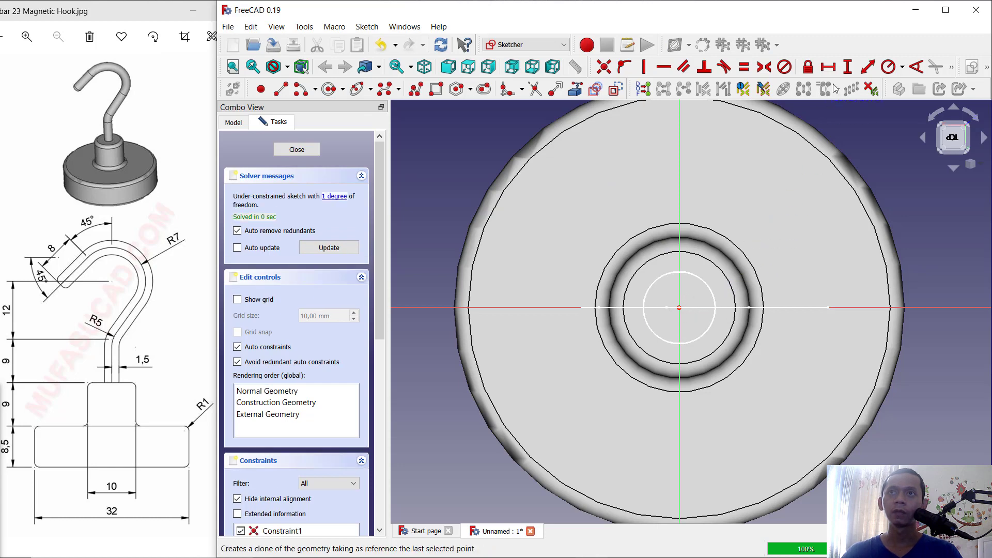
left_click(896, 66)
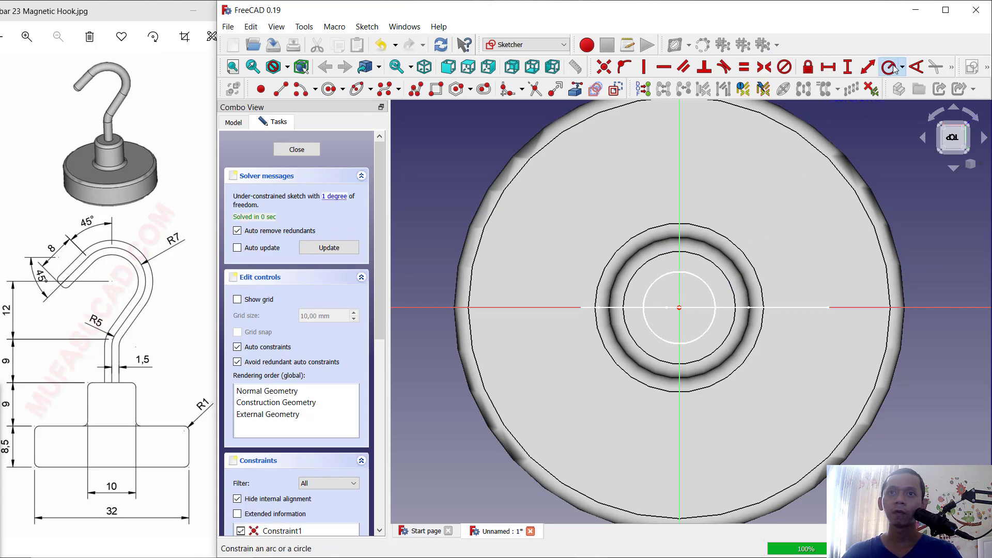
left_click(706, 280)
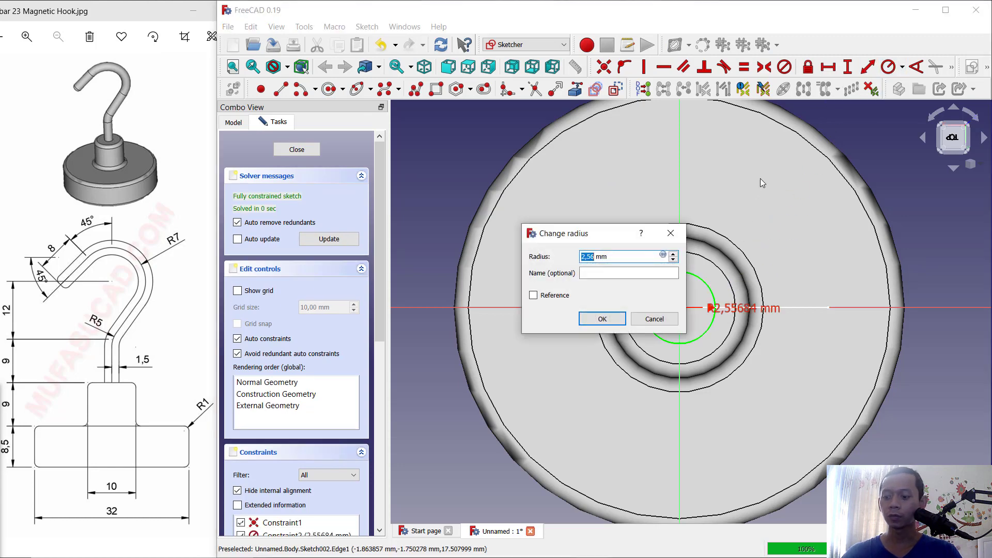
type("1,5")
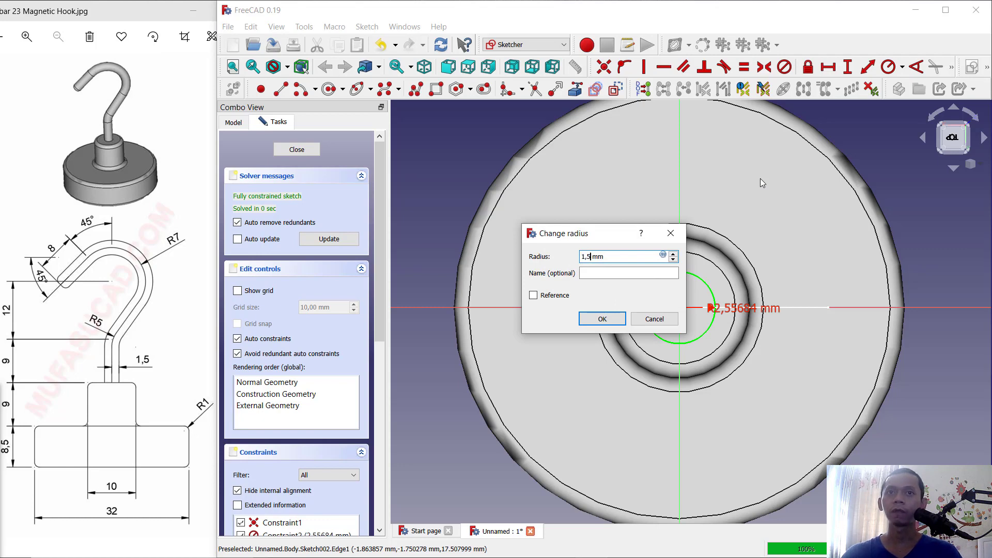
left_click(602, 319)
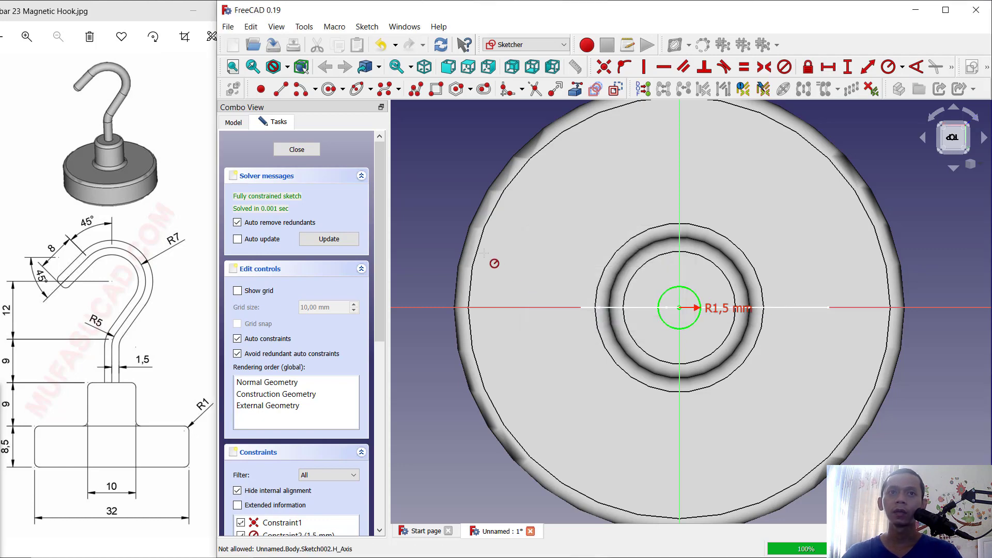
left_click(314, 149)
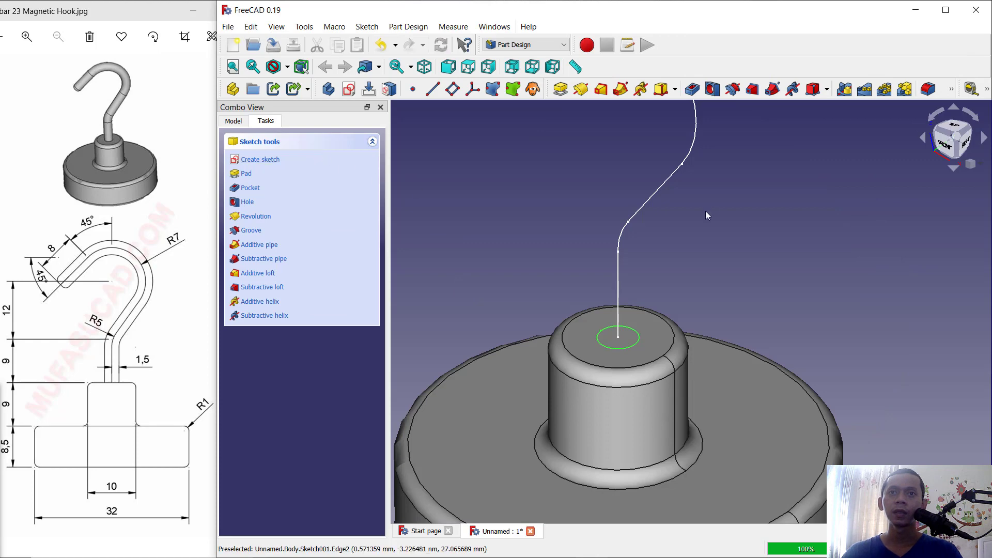
Start an Additive pipe from the circle profile with Sketch001 as the sweep path.
middle_click_drag(725, 200, 719, 241)
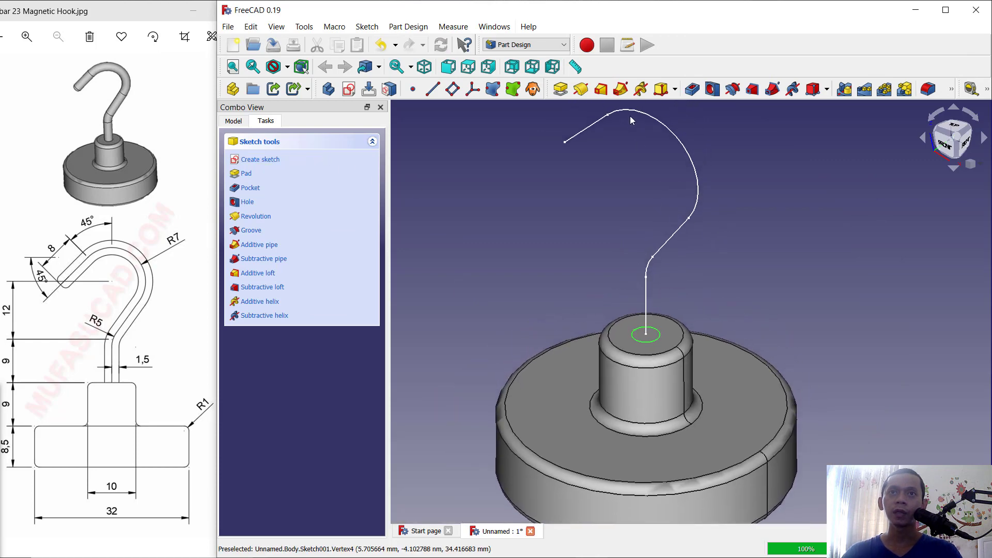
left_click(620, 90)
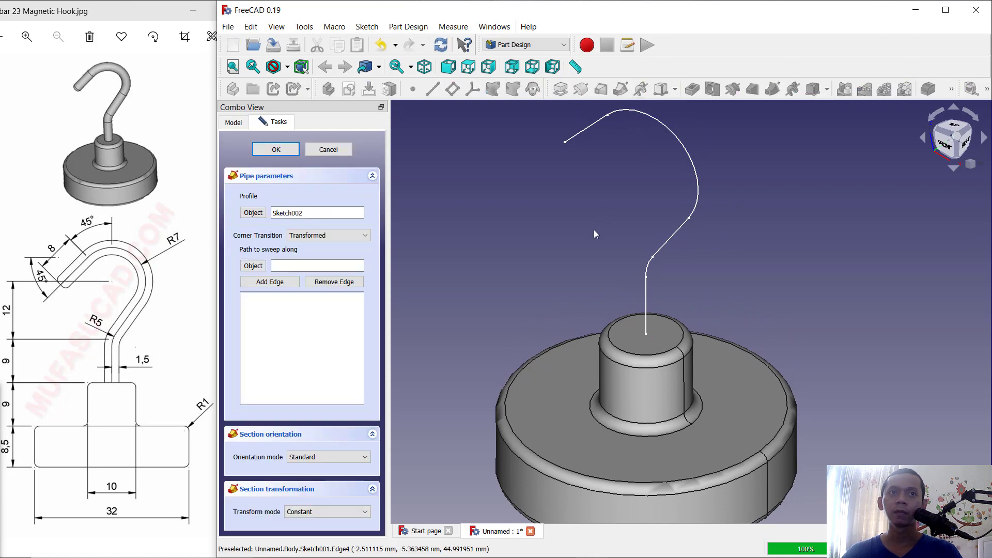
left_click(258, 268)
left_click(691, 158)
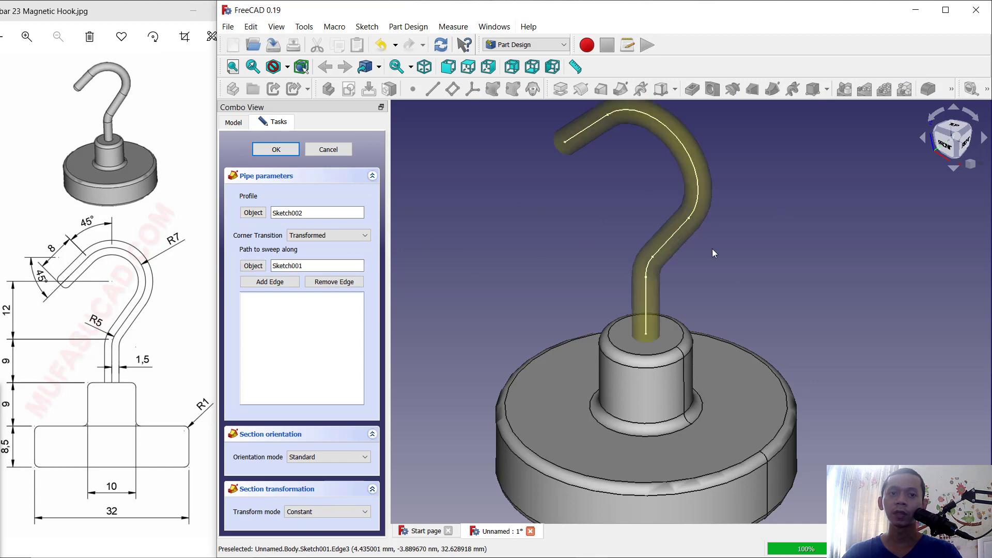
Compare Right and Round corner transitions, keep Transformed, and create the pipe.
middle_click_drag(736, 288, 747, 263)
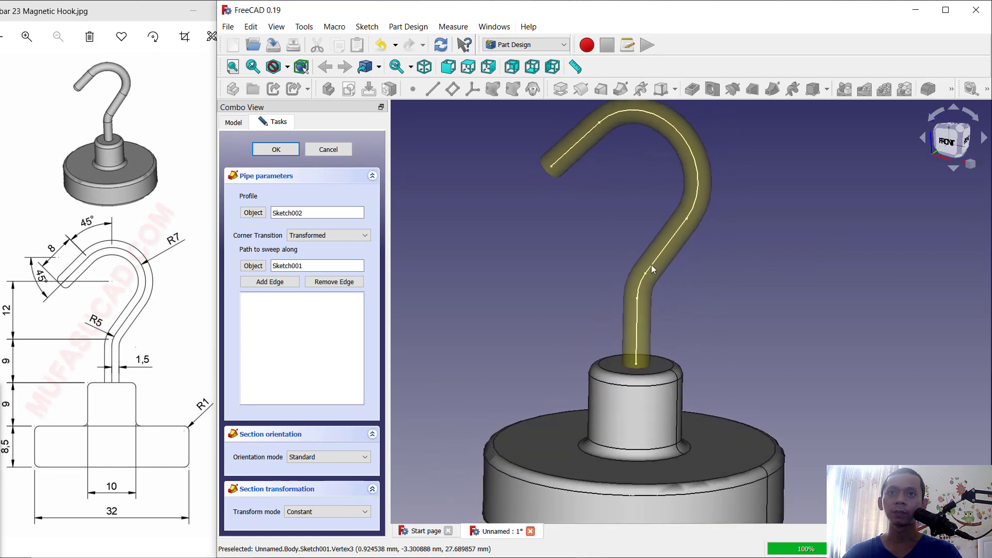
left_click(320, 238)
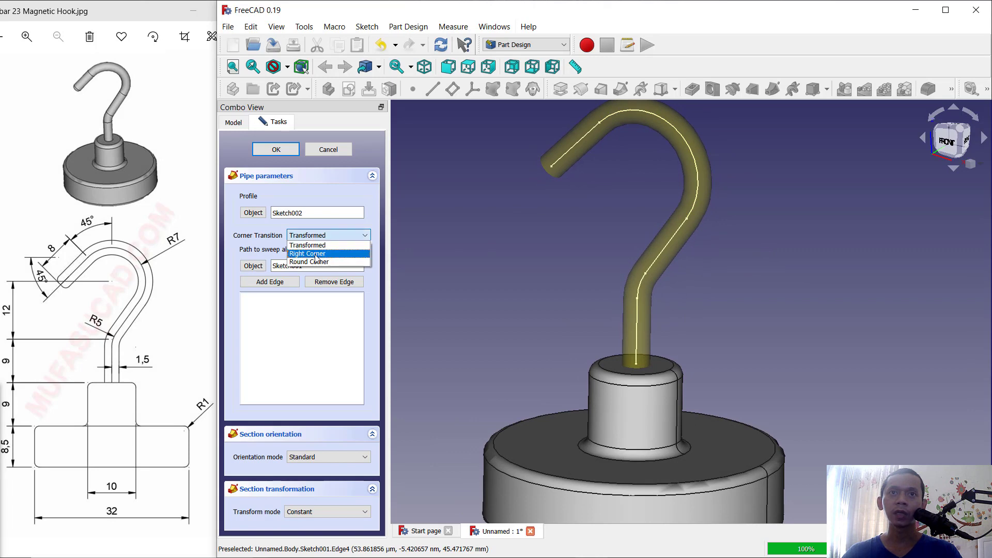
left_click(316, 255)
left_click(317, 235)
left_click(316, 262)
left_click(320, 235)
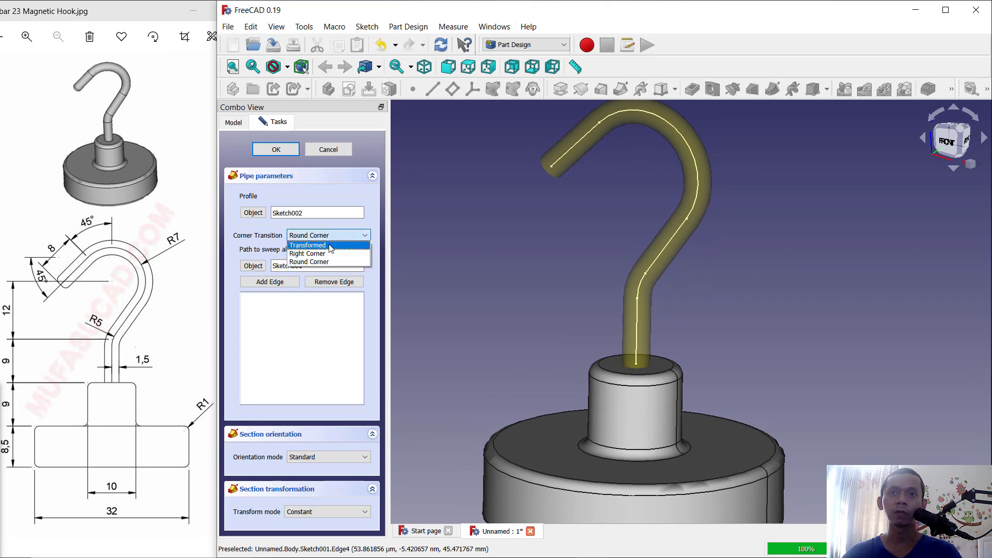
left_click(329, 246)
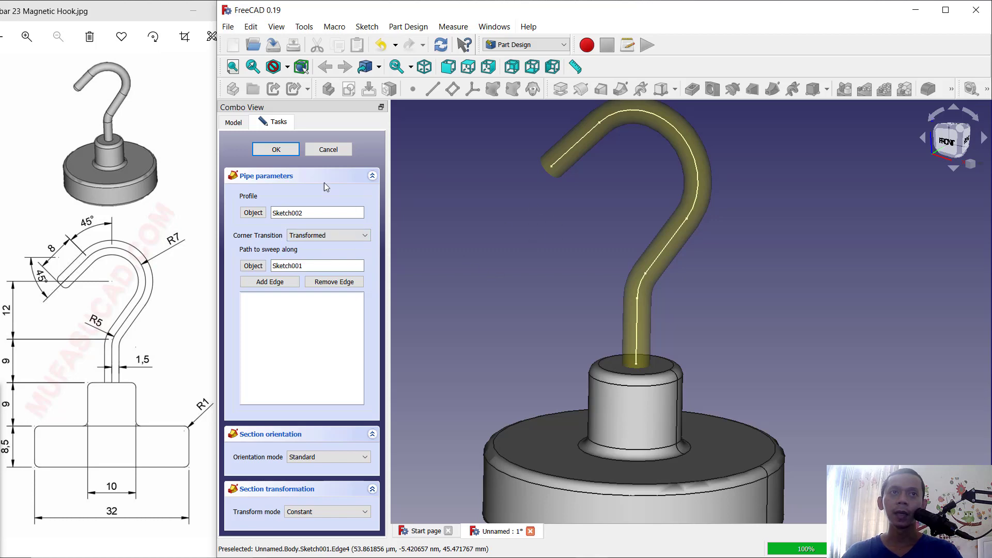
left_click(286, 151)
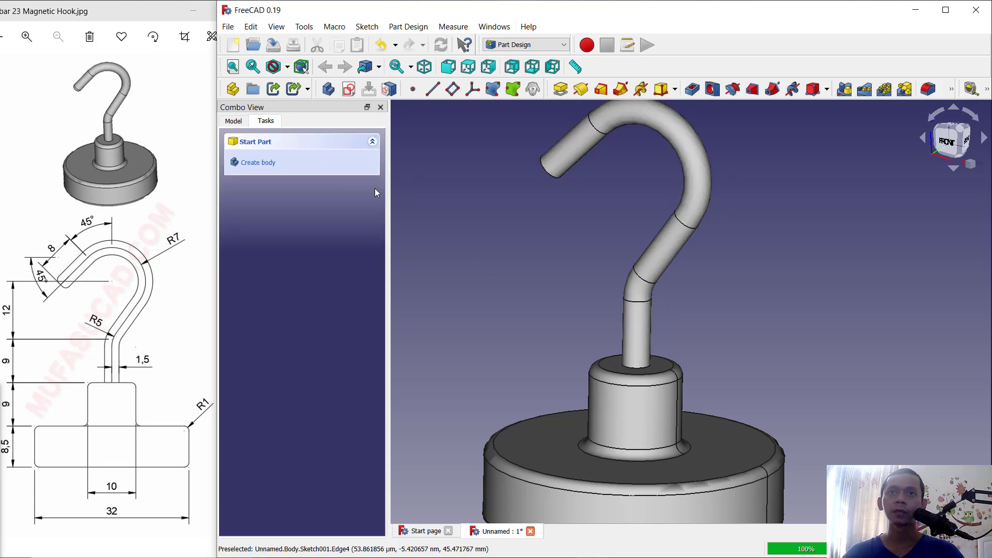
Fillet the circular end edge of the hook tip with a 1 mm radius.
middle_click_drag(698, 306, 743, 331)
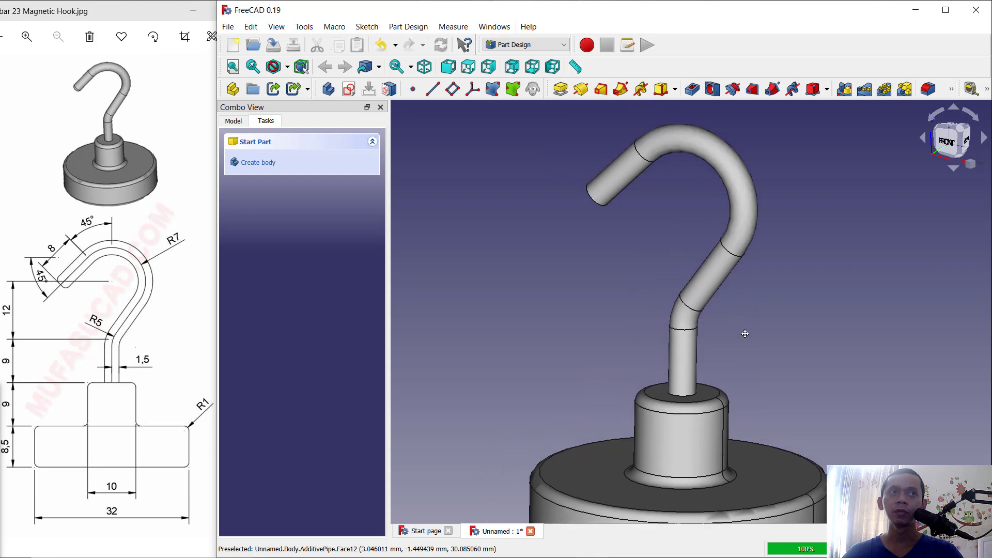
left_click(598, 204)
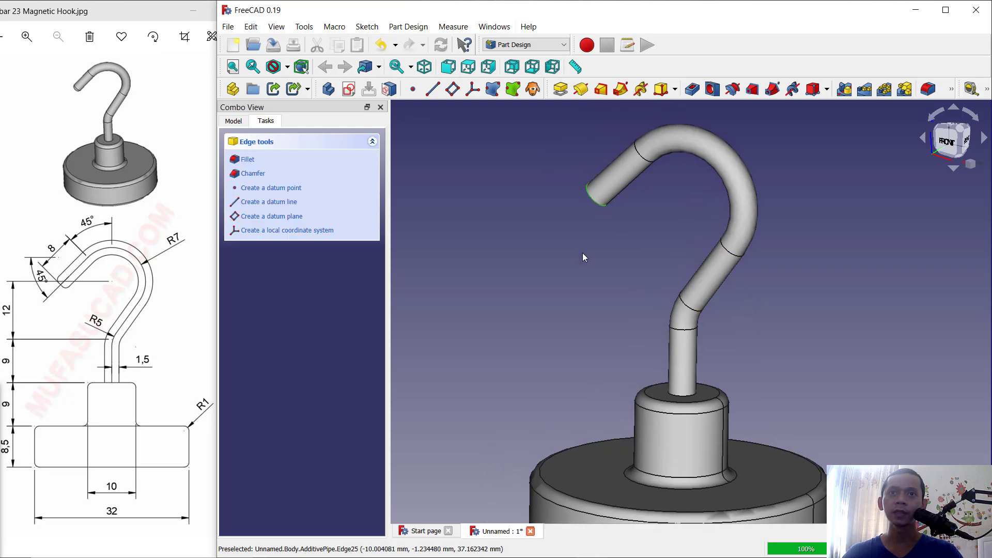
left_click(928, 89)
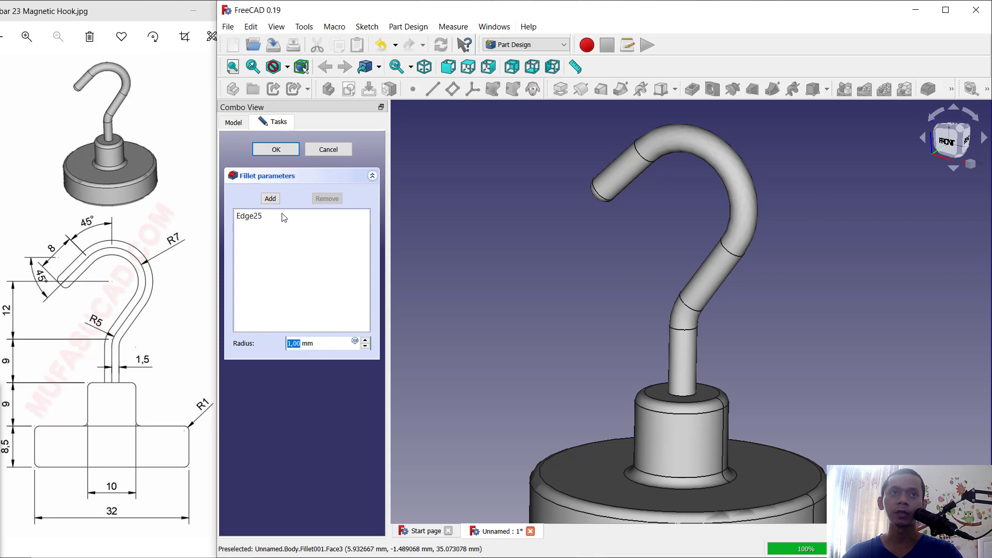
left_click(276, 149)
scroll(693, 355, "down", 2)
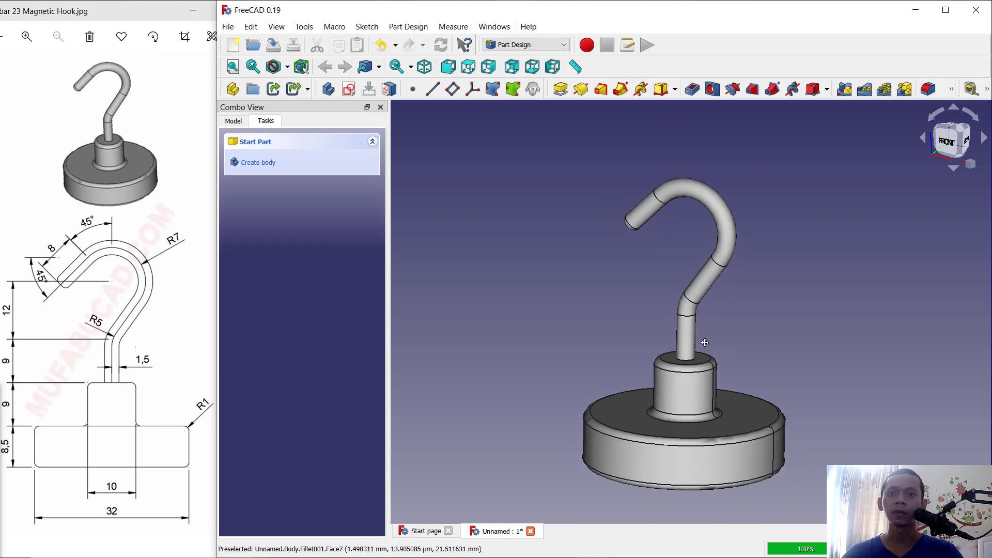
middle_click_drag(737, 308, 733, 339)
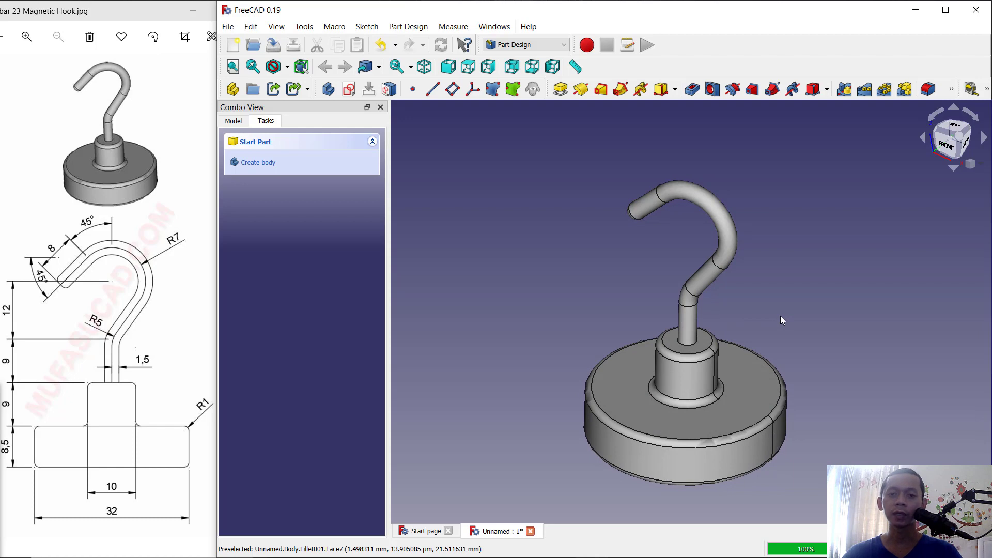